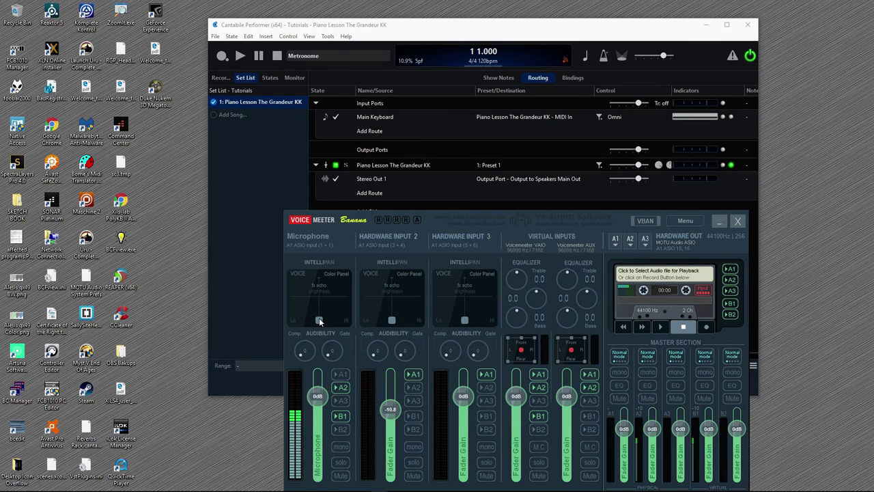
Step: Bring Cantabile Performer in front of the Voicemeeter mixer and drop down its Tools menu
click(274, 173)
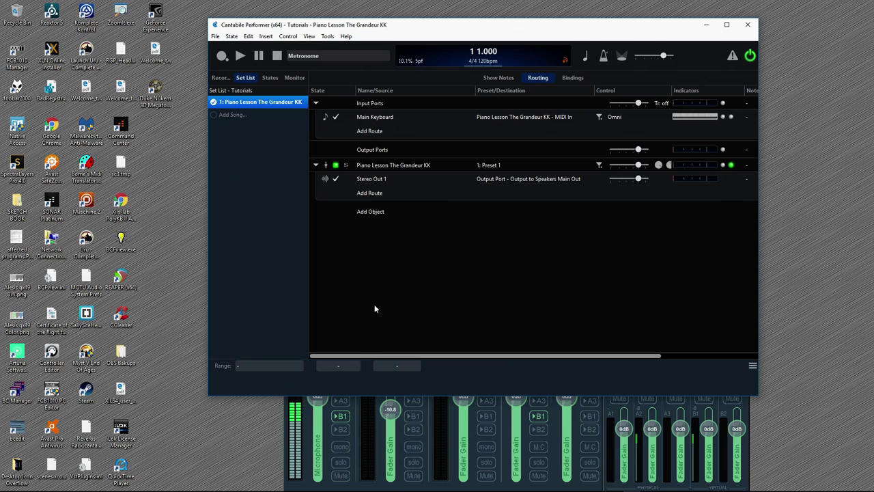
click(356, 471)
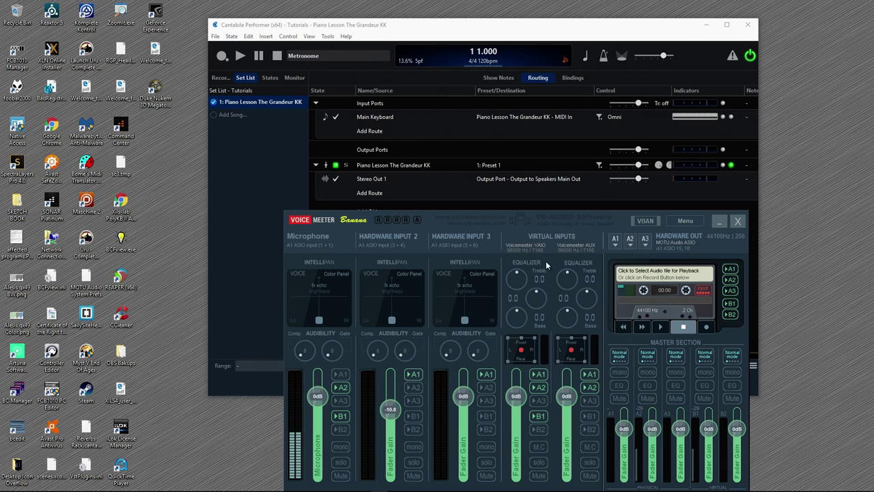
click(488, 27)
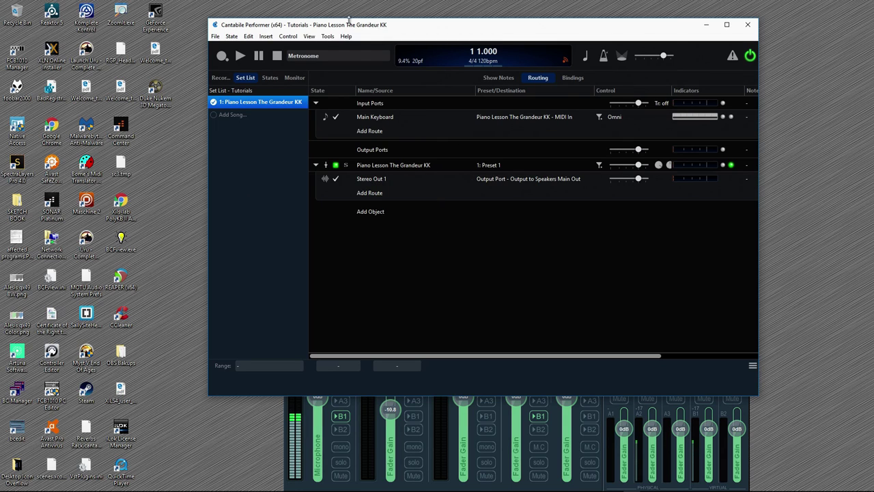
click(329, 37)
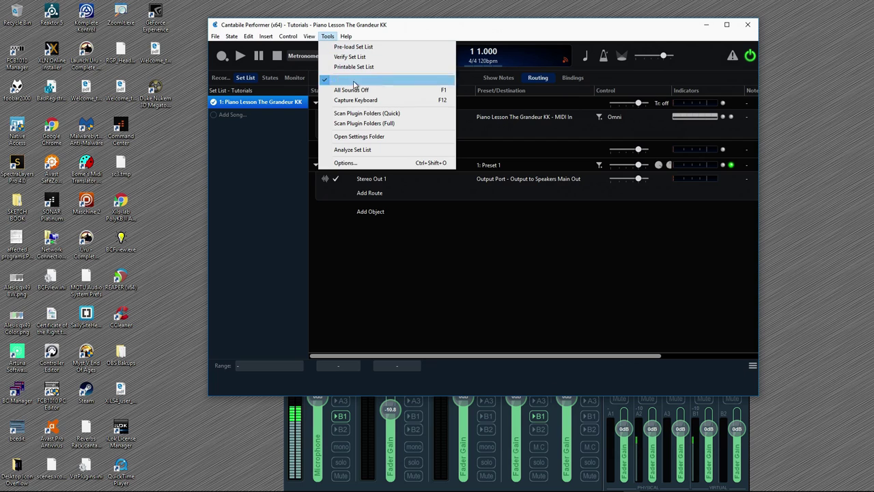
Step: Keep Cantabile's driver as ASIO - Voicemeeter Virtual ASIO, confirm Speakers Main Out uses VM-VAIO 1 and 2, and save
click(346, 164)
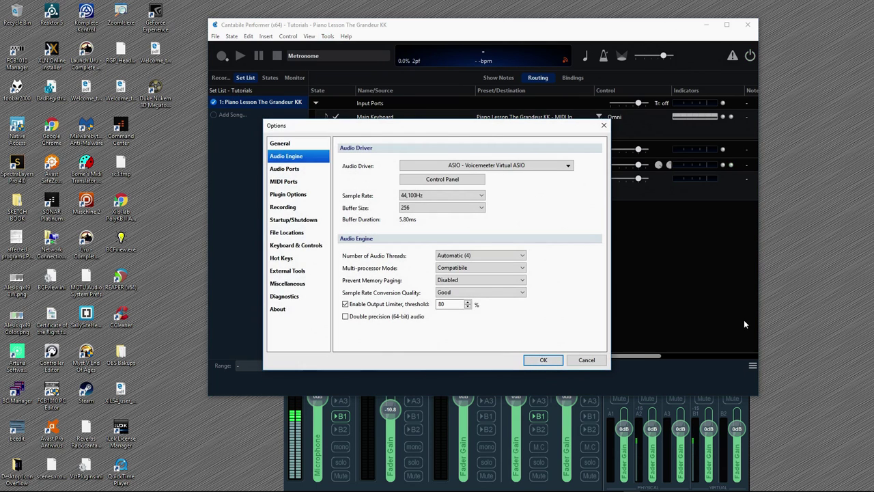
click(518, 166)
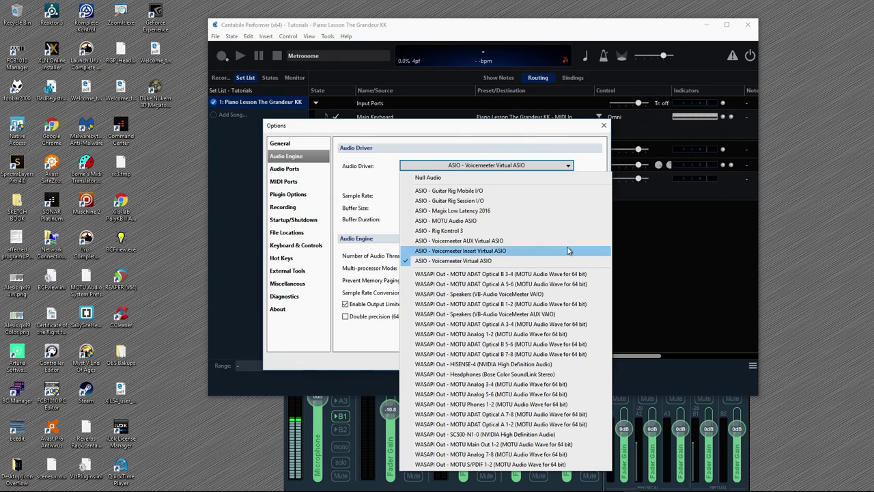
click(572, 145)
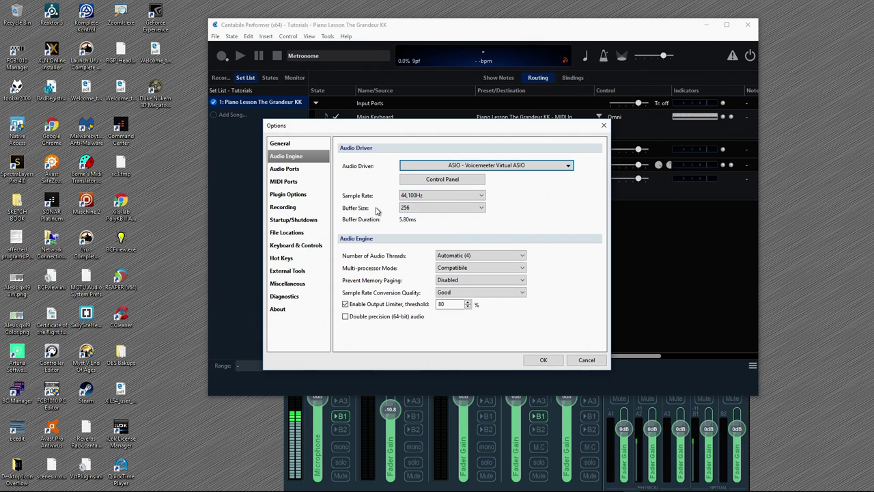
click(292, 172)
scroll(515, 214, down, 10)
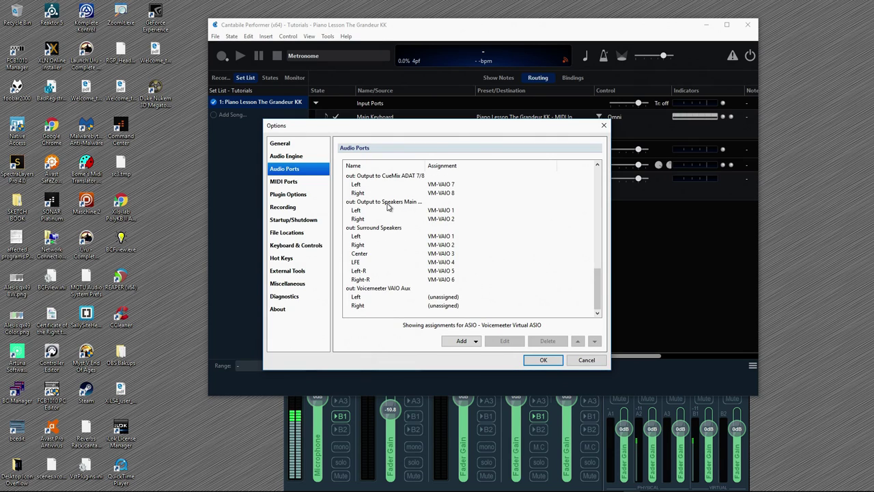
click(388, 204)
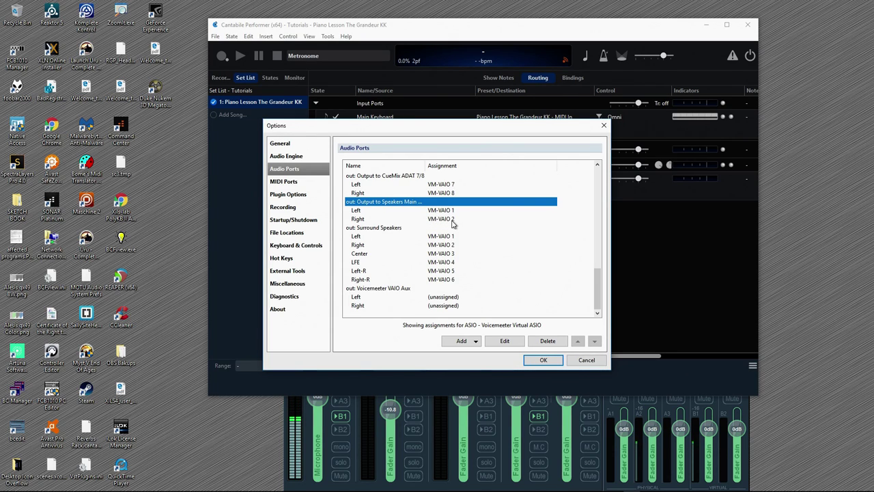
click(544, 360)
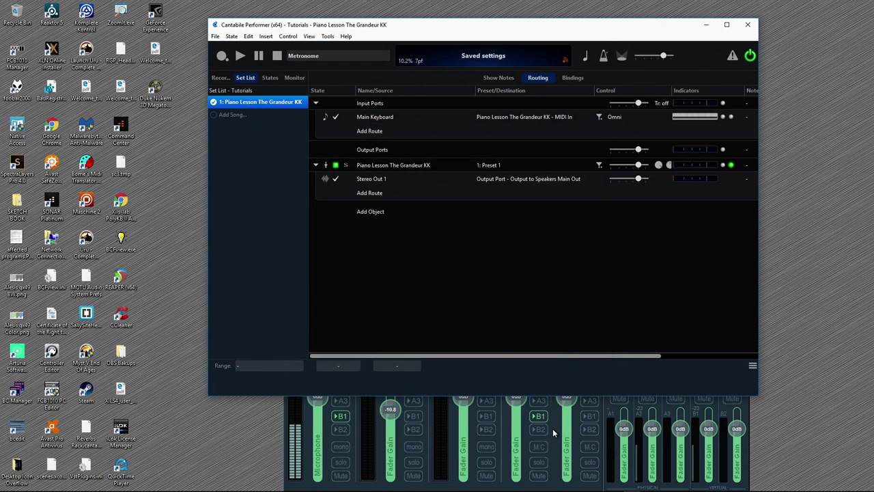
Step: Rename Voicemeeter's VAIO input strip to 'Cantabile'
click(552, 428)
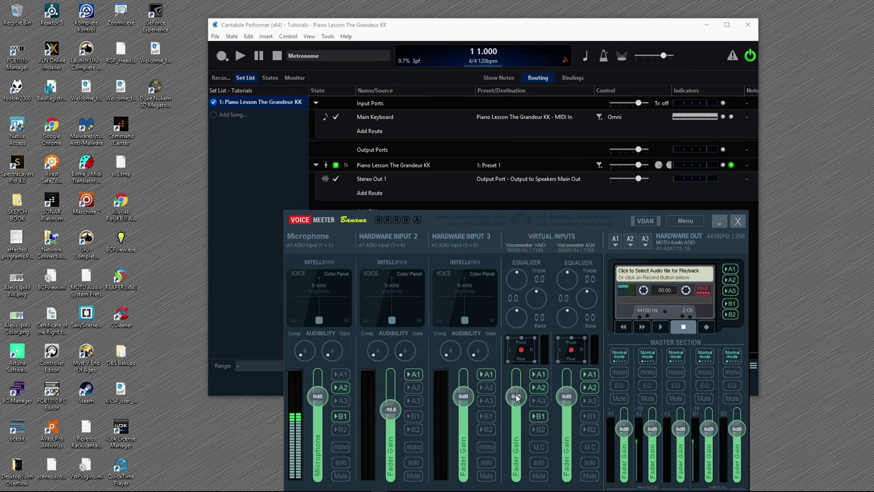
click(519, 247)
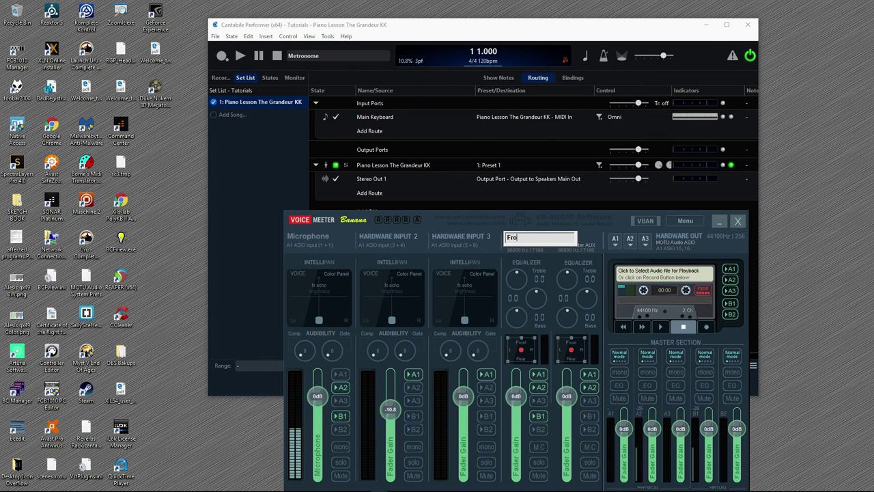
text(From Cantabile)
key(Return)
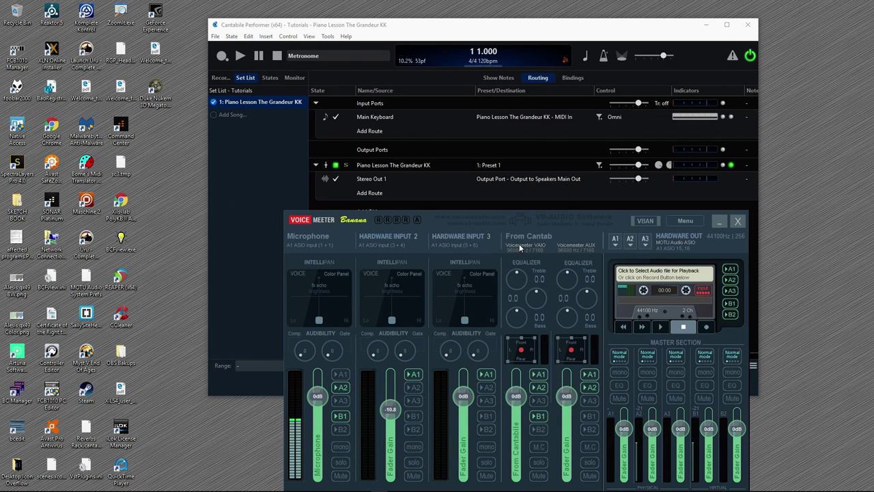
double_click(529, 239)
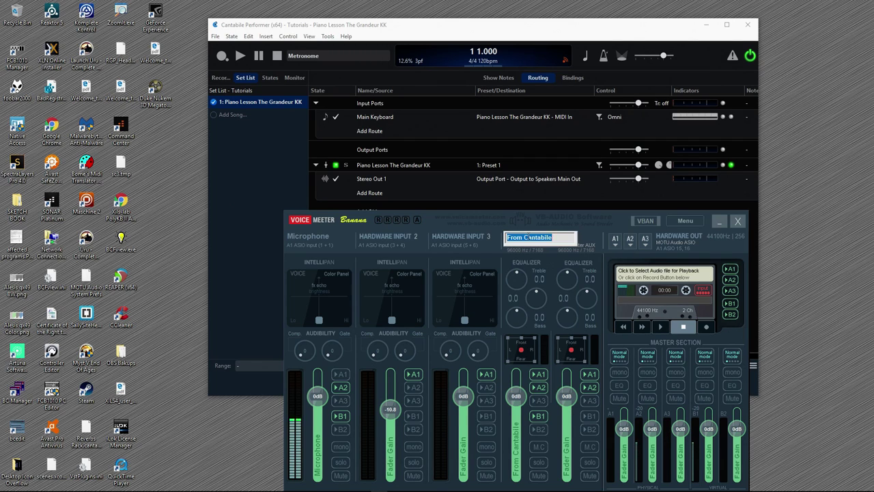
click(526, 238)
key(BackSpace)
key(BackSpace)
key(BackSpace)
key(BackSpace)
key(BackSpace)
key(Return)
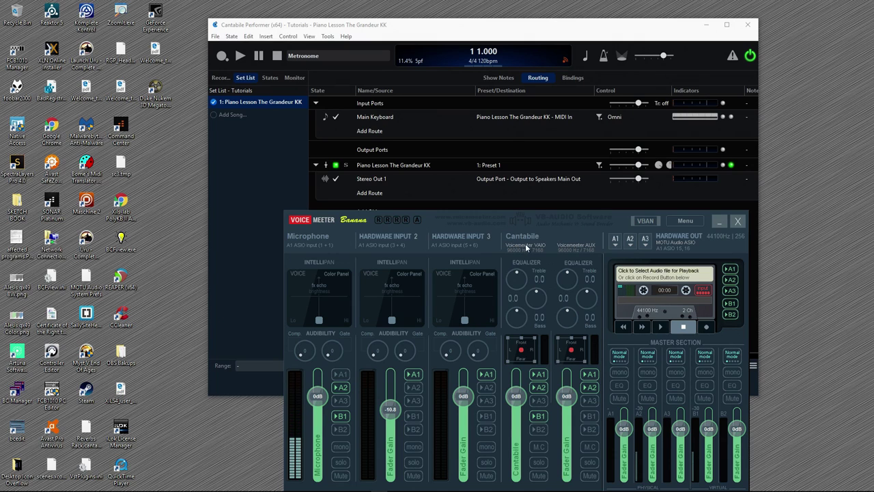
Step: Rename the AUX input strip to 'Skype/HOA'
double_click(574, 238)
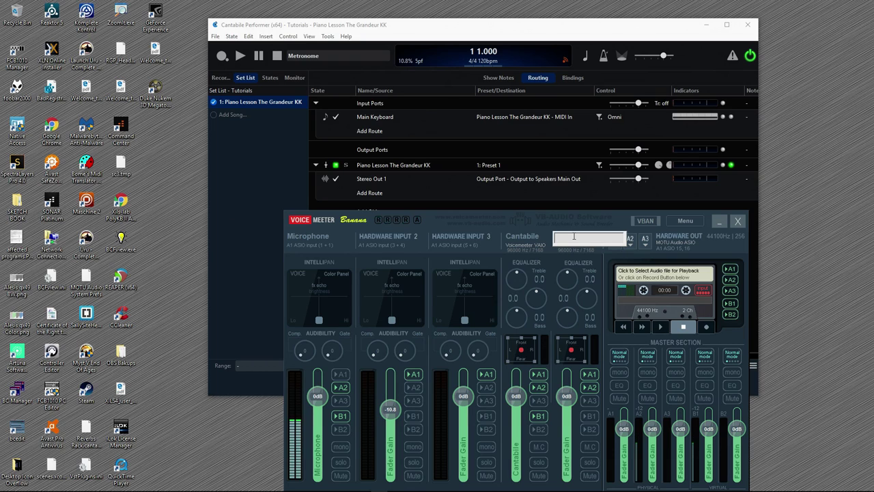
text(F)
text(Skype)
key(Return)
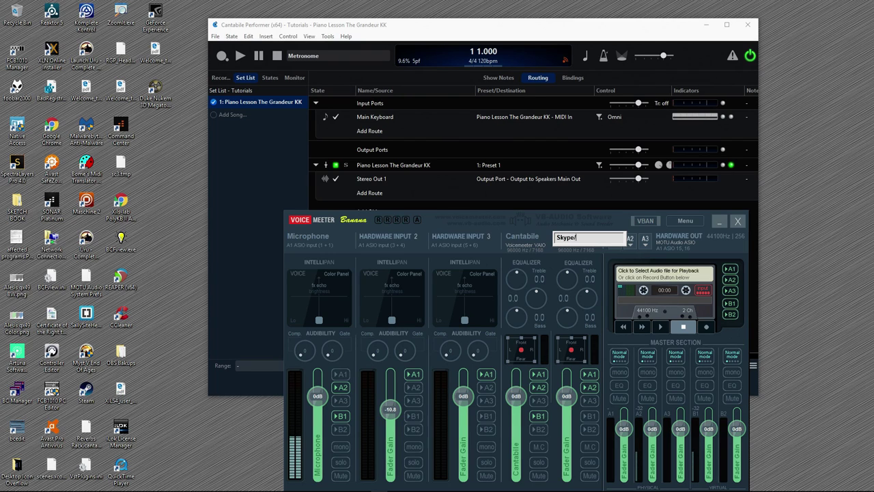
text(HOA)
key(Return)
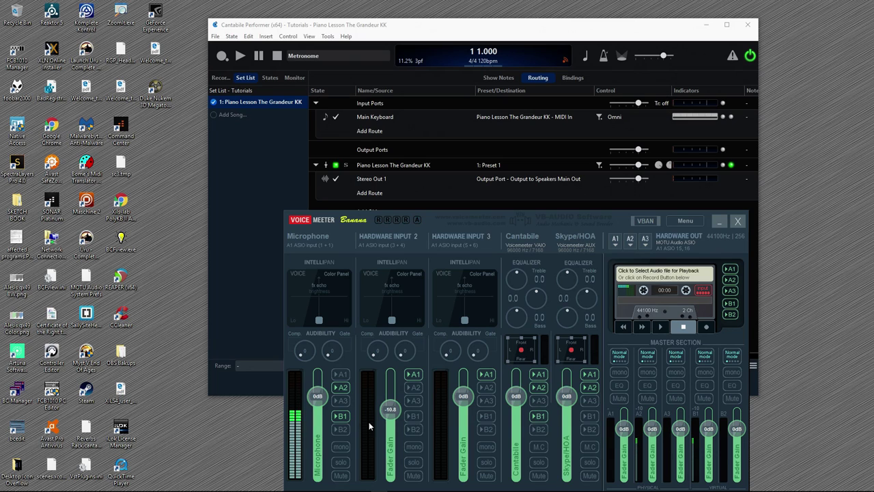
Step: Send the Microphone strip to bus B1 and turn off output A2 on the Skype/HOA strip
click(343, 418)
click(590, 388)
double_click(710, 429)
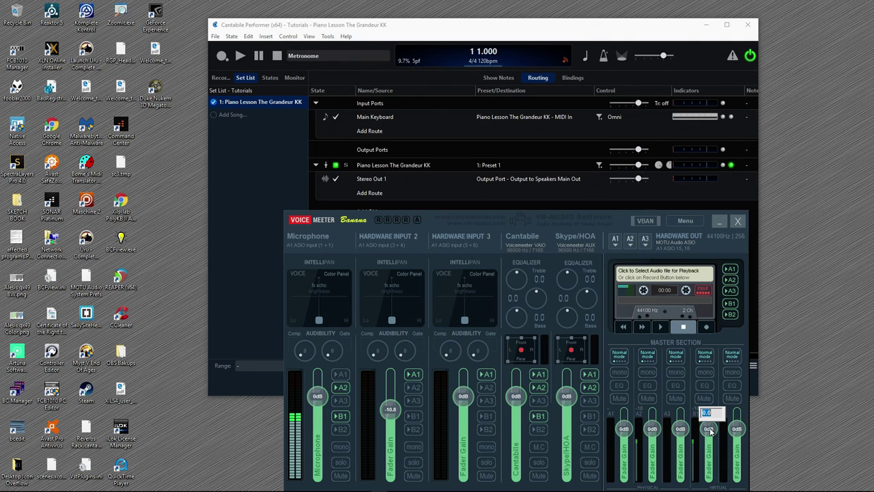
text(-12)
key(Return)
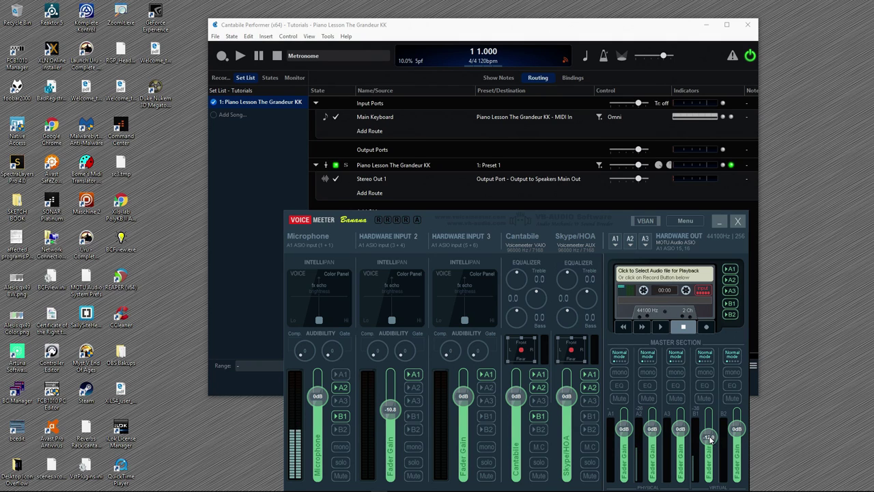
ctrl+click(709, 439)
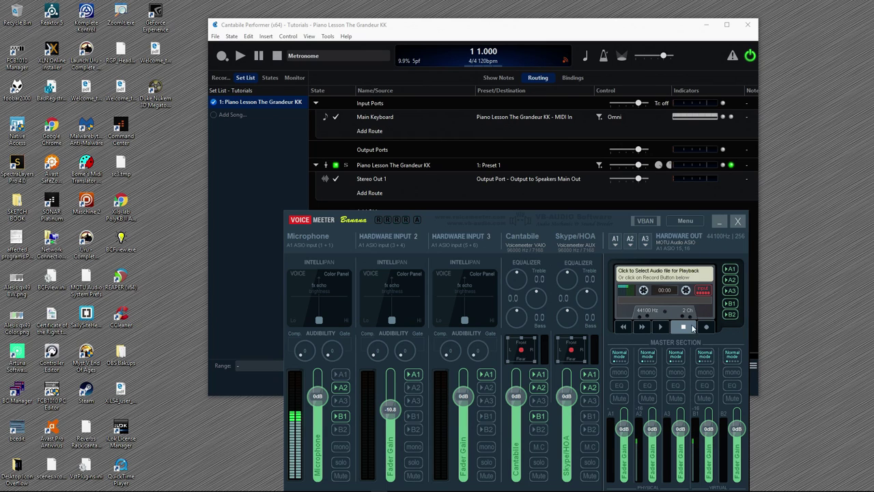
right_click(298, 237)
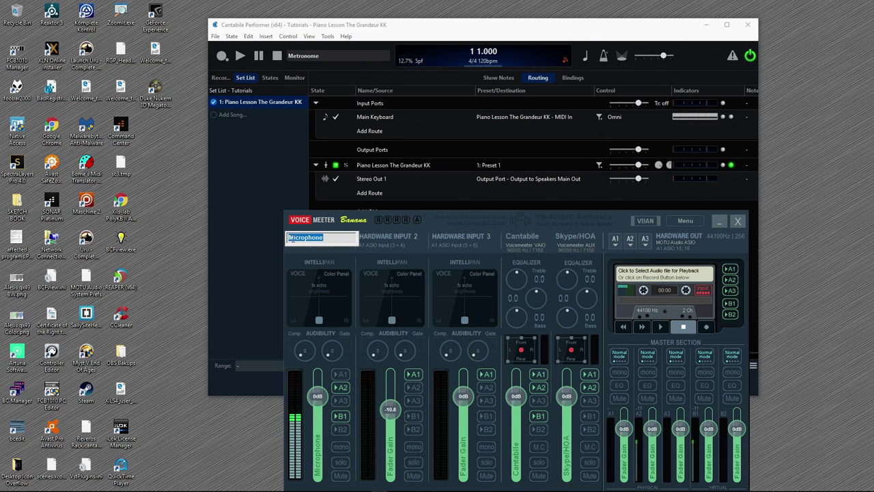
key(Return)
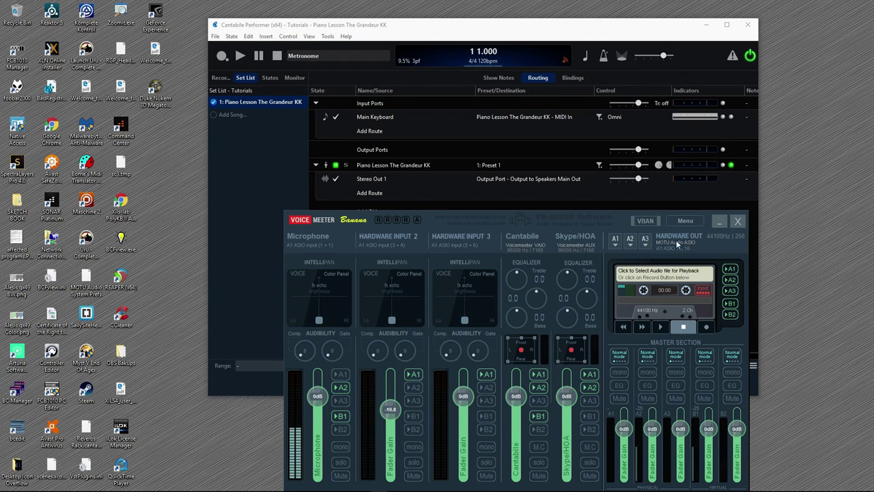
click(342, 447)
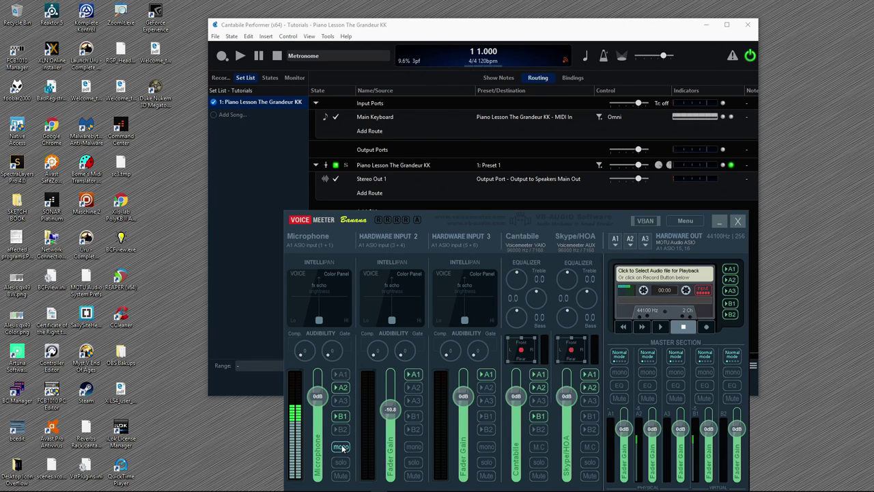
click(342, 448)
click(693, 219)
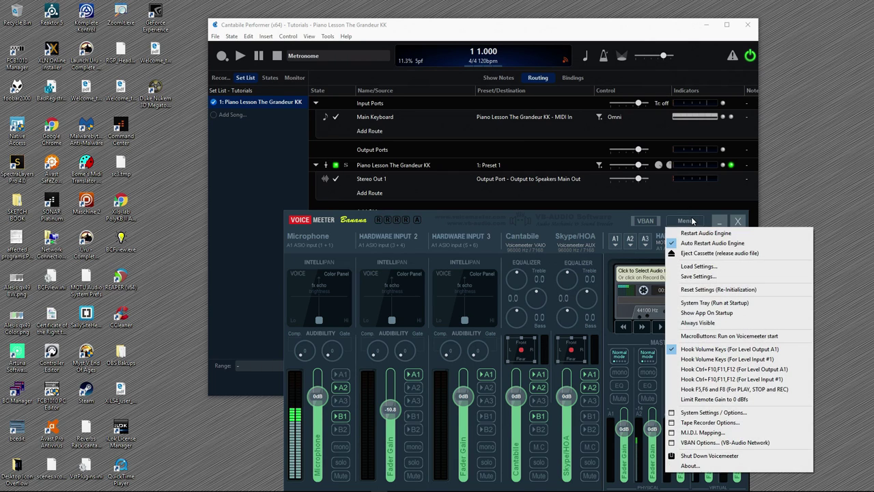
click(693, 414)
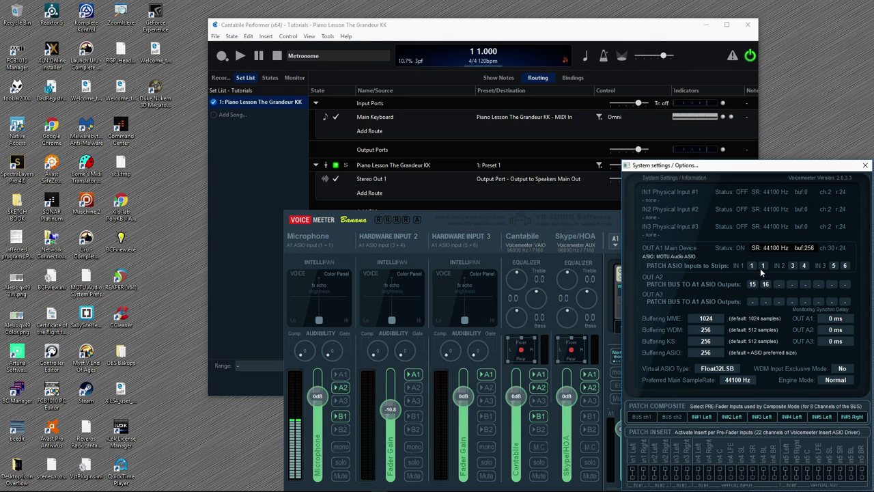
click(864, 166)
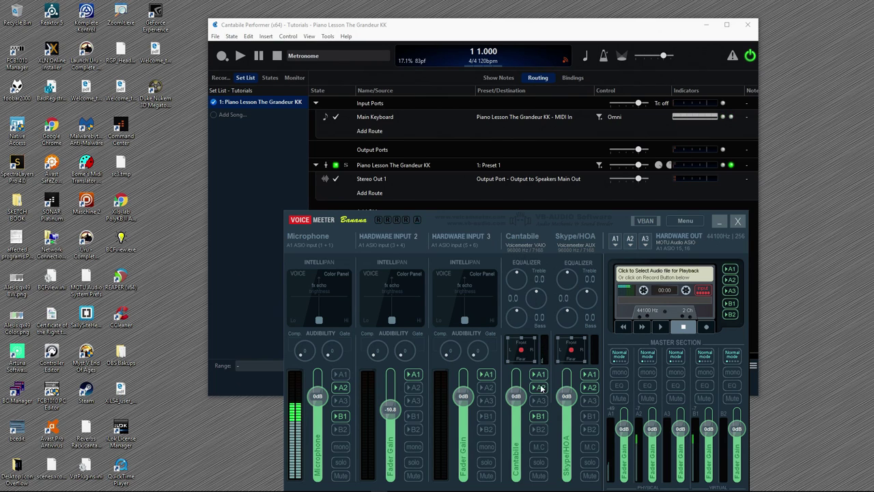
Step: Route Cantabile and Microphone to B1, Hardware Input 2 to A1, and move Microphone from A1 to A2
click(538, 416)
click(343, 418)
click(409, 373)
click(344, 374)
click(342, 387)
Step: Review the A1 hardware-out device list and close it, leaving MOTU Audio ASIO selected
click(615, 240)
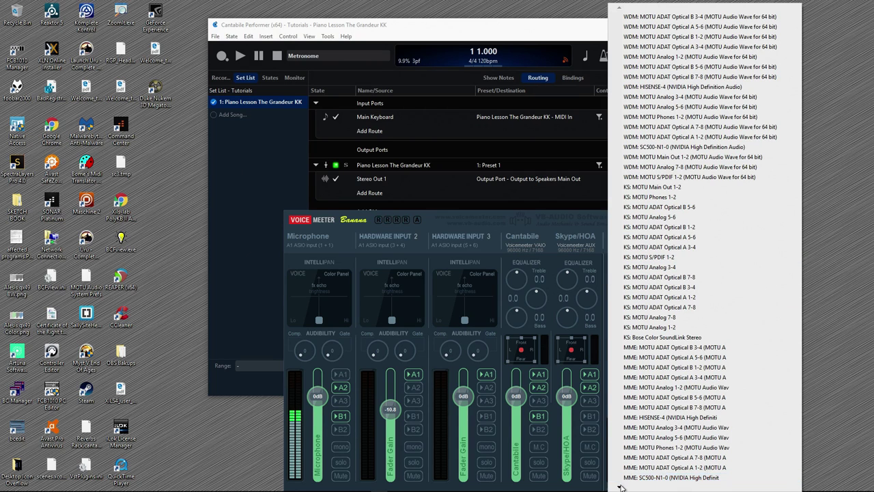
mouse_move(620, 486)
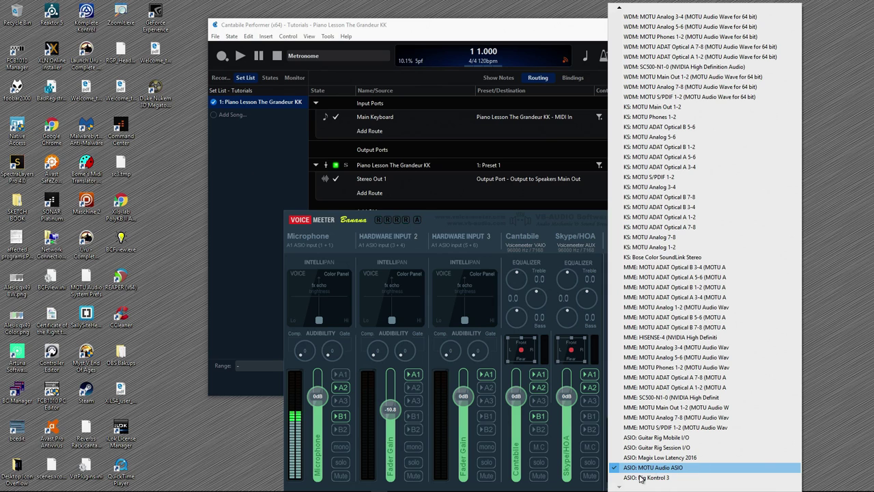
click(595, 490)
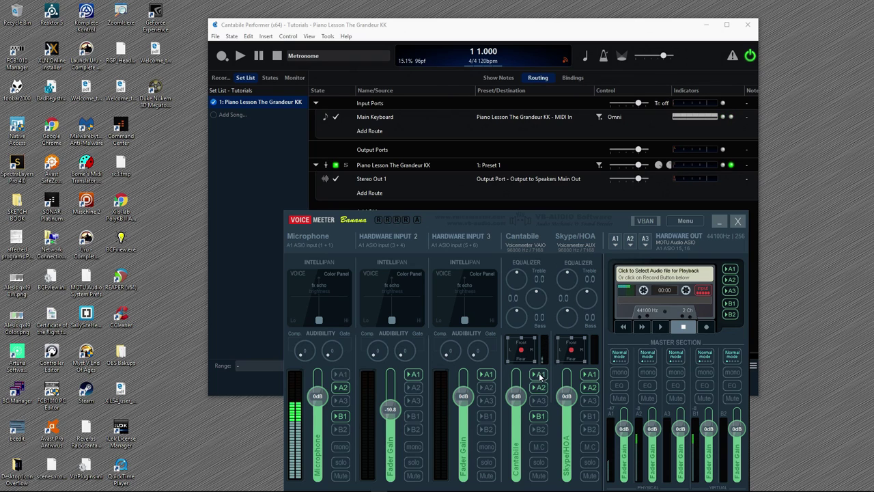
Step: Enable the B1 bus button on the Cantabile input strip
click(540, 417)
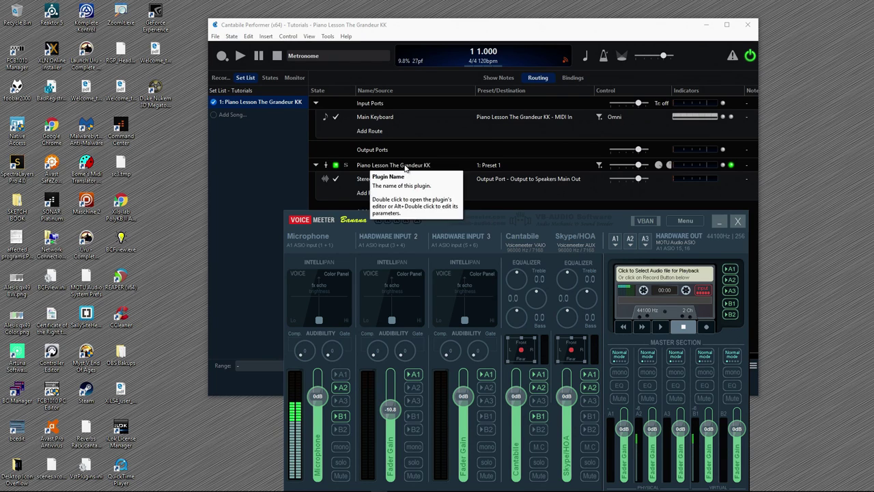
Step: Open The Grandeur's Komplete Kontrol editor from the Piano Lesson song, then close it
double_click(405, 169)
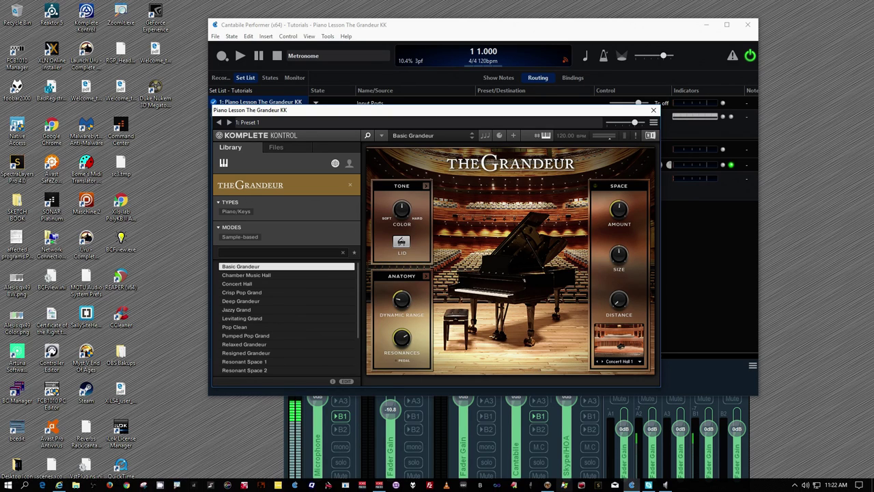
click(653, 110)
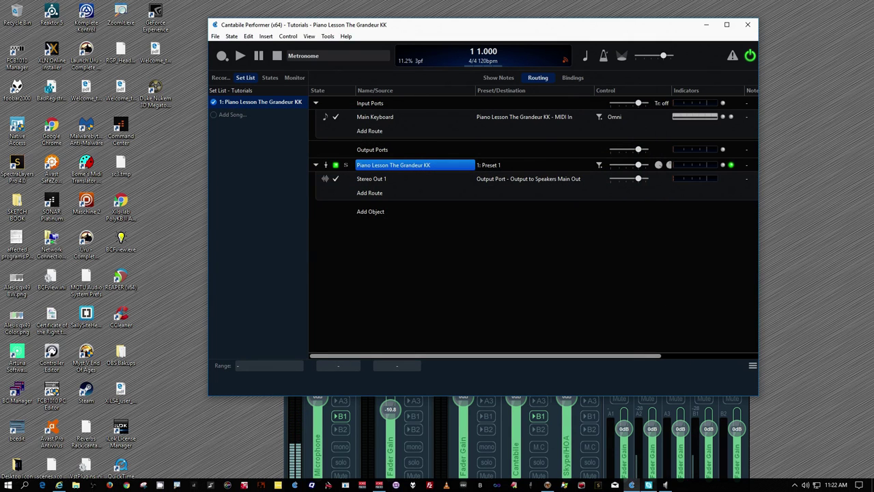
Step: Move Skype's Audio & Video settings to the right and compare them with the Voicemeeter mixer
click(648, 485)
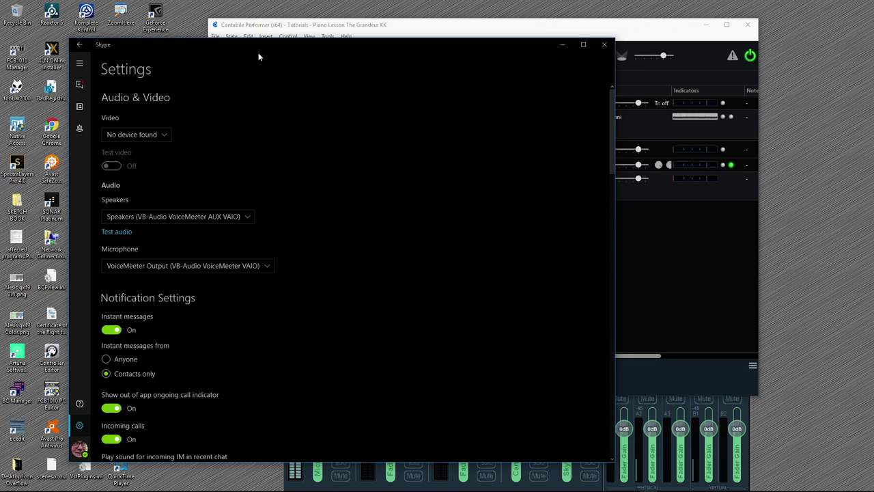
drag(258, 47, 403, 39)
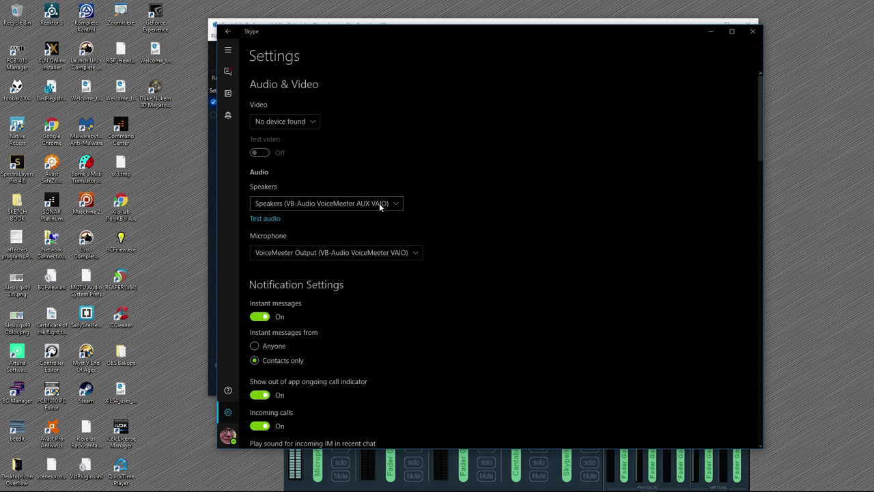
click(551, 488)
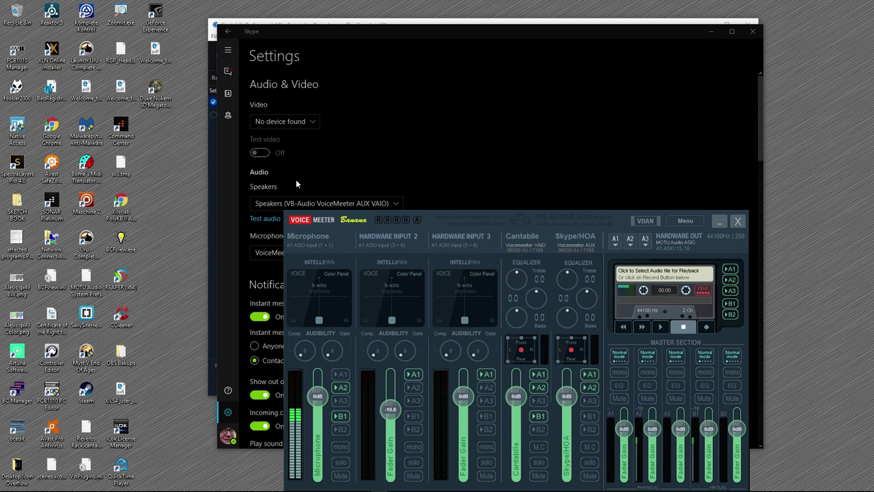
Step: Place Skype's settings at the left edge with the Windows Sound playback dialog beside it
click(271, 221)
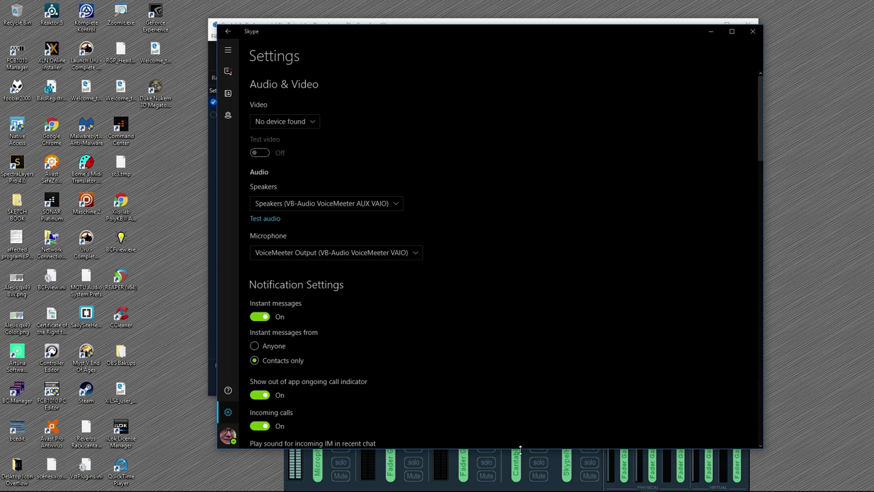
click(553, 483)
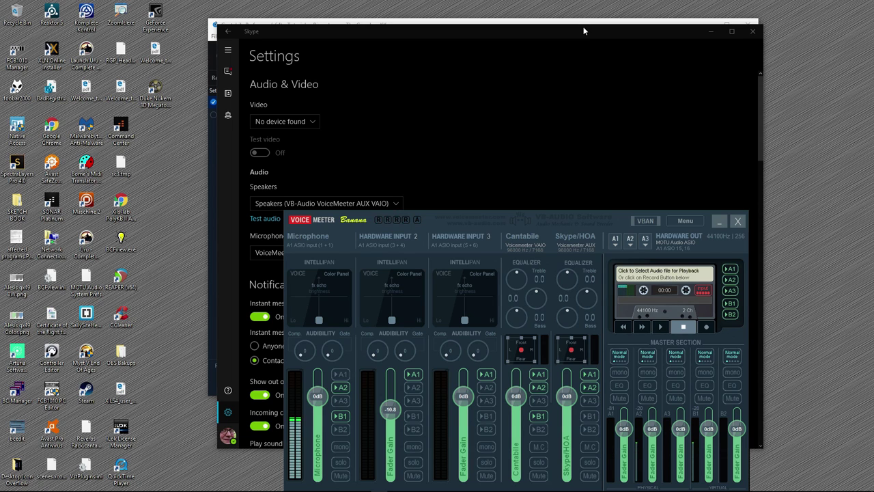
drag(583, 28, 356, 32)
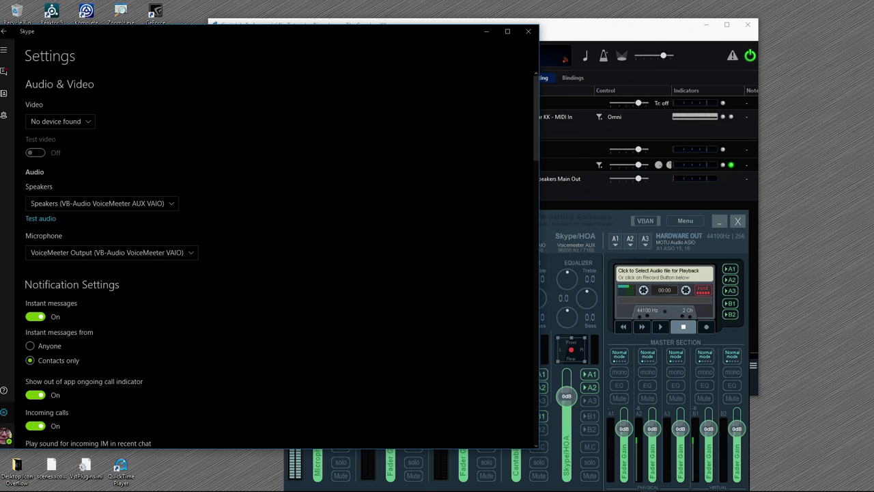
drag(773, 123, 610, 135)
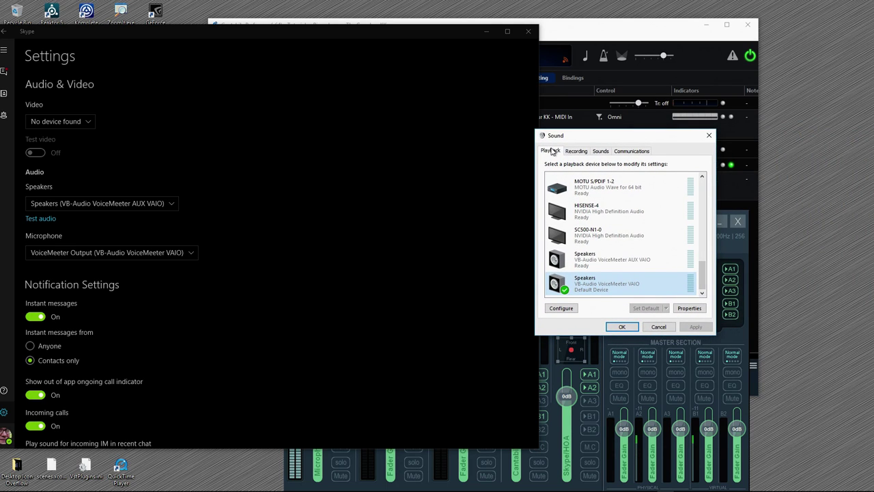
Step: Review the Recording and Playback device lists, then reopen Playback devices from the tray speaker icon
click(574, 151)
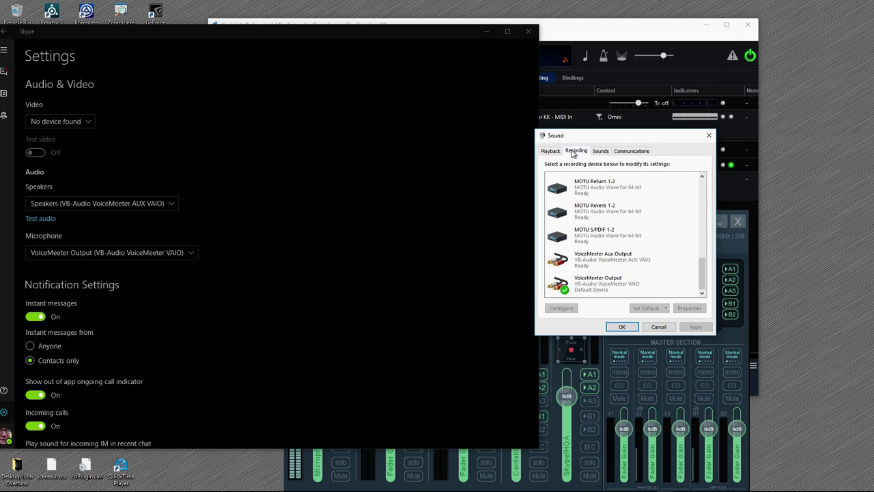
click(549, 151)
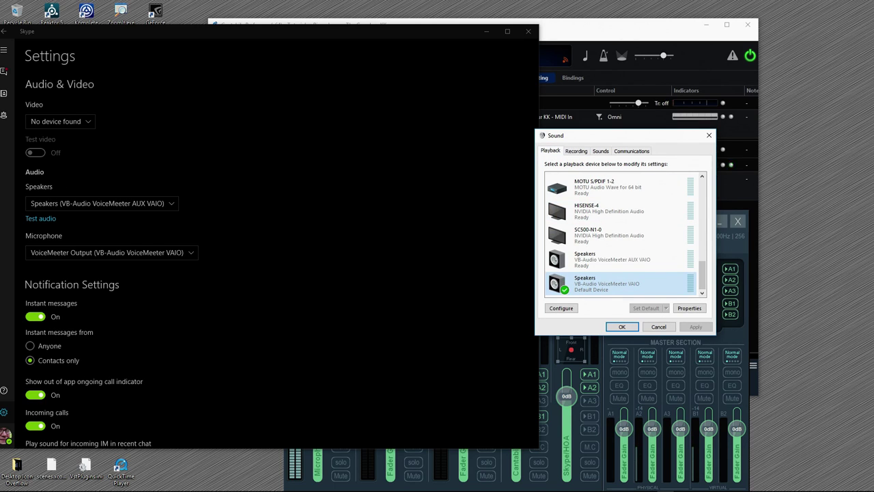
mouse_move(794, 486)
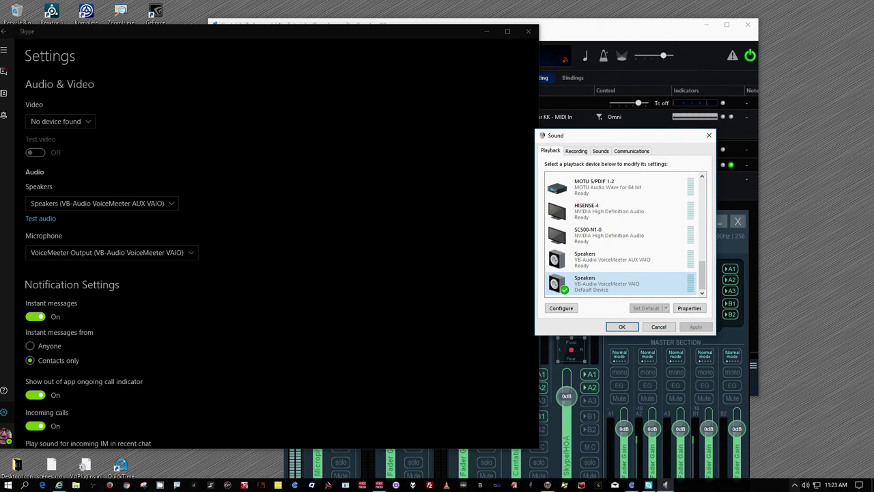
right_click(807, 485)
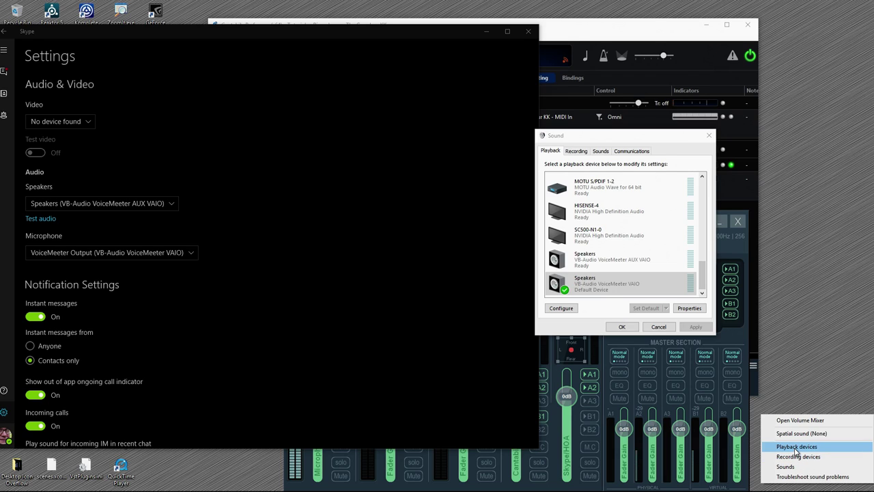
click(795, 448)
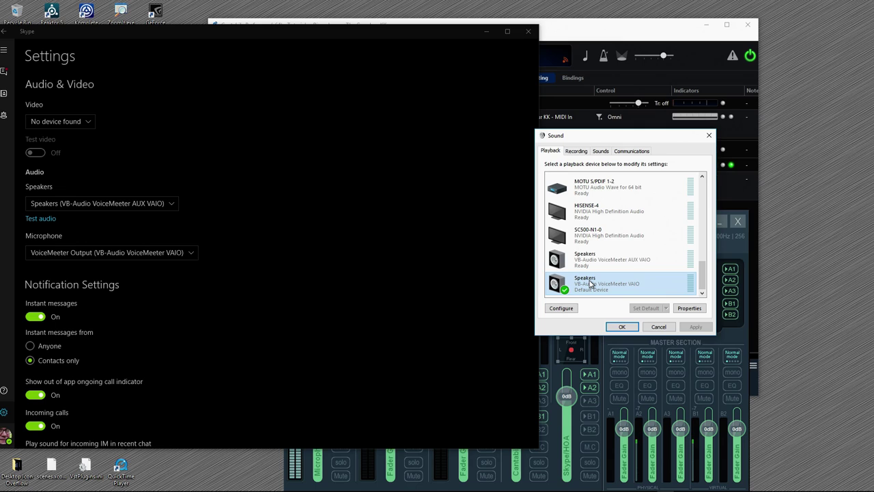
Step: Rename the VoiceMeeter VAIO speakers to 'Voicemeeter VAIO'
double_click(590, 284)
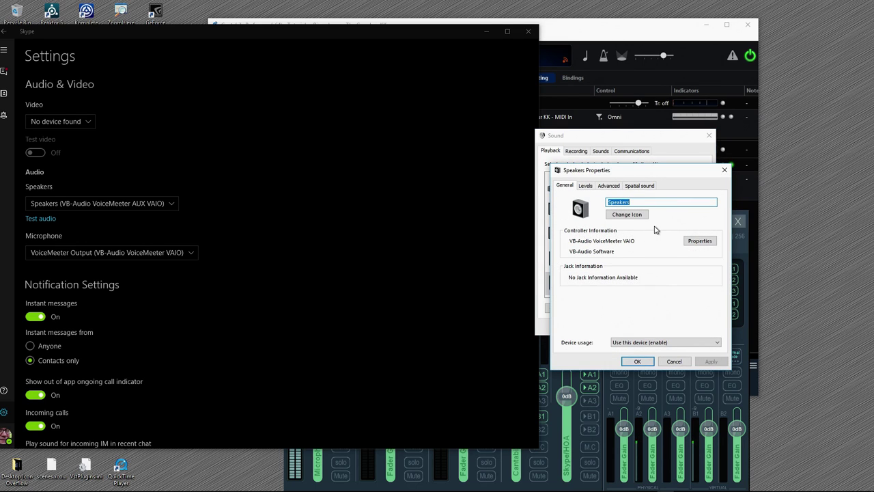
text(Voicemeeter VAIO)
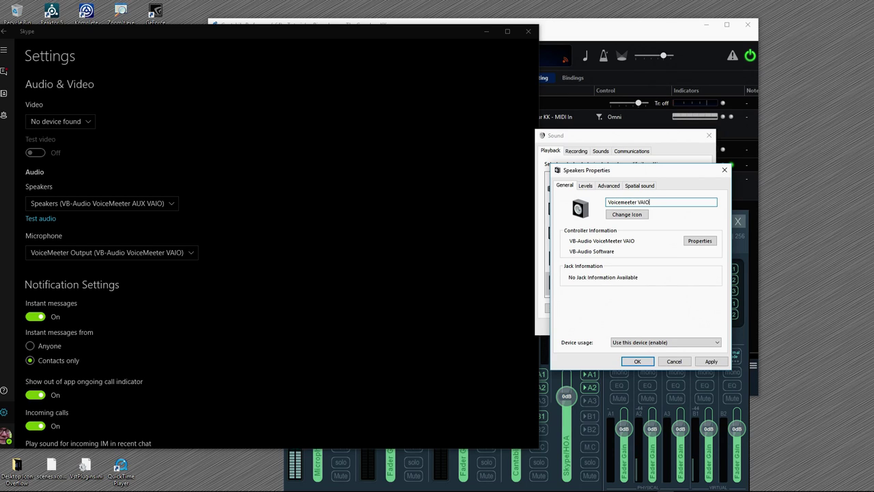
key(Return)
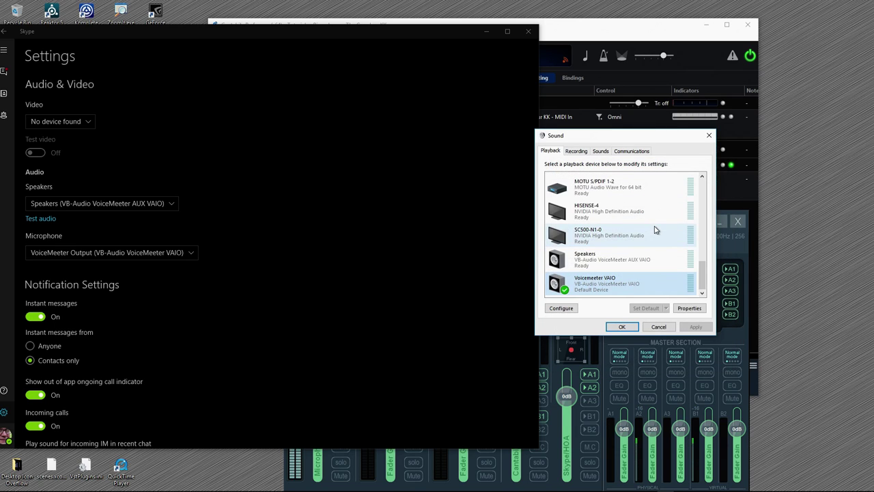
Step: Rename the VoiceMeeter AUX VAIO speakers to 'Voicemeeter AUX VAIO'
click(605, 258)
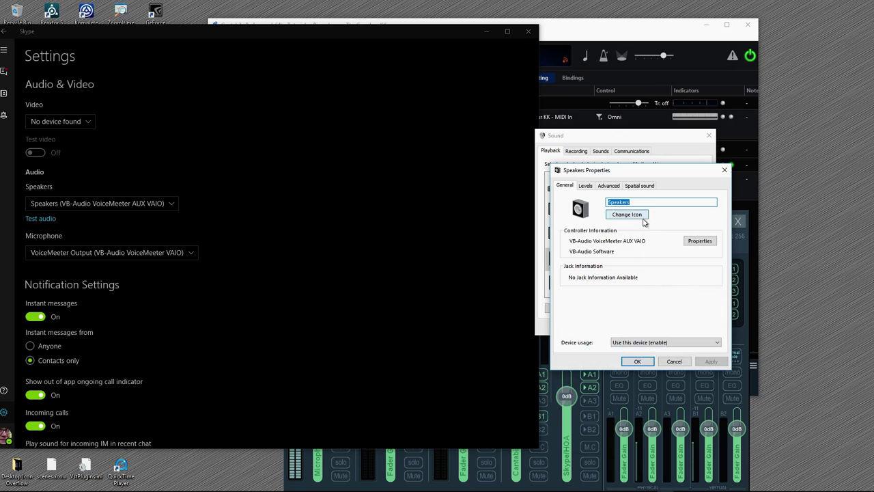
text(Voicemeeter AUX VAIO)
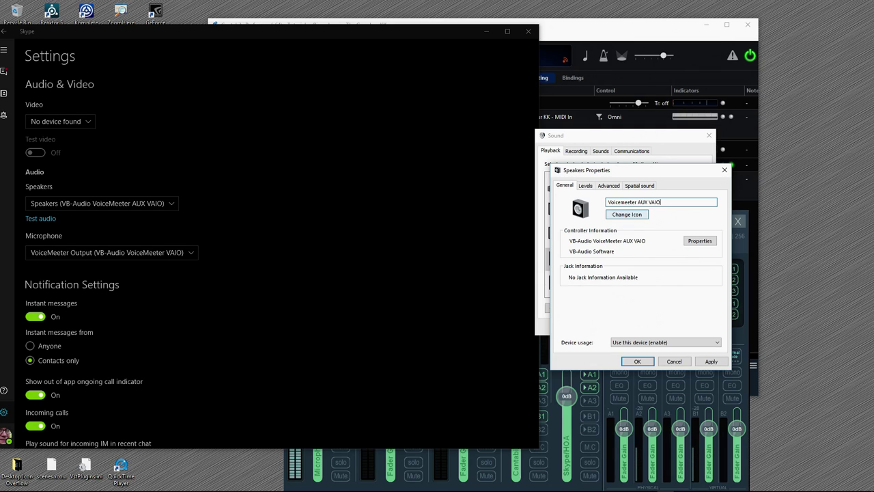
key(Return)
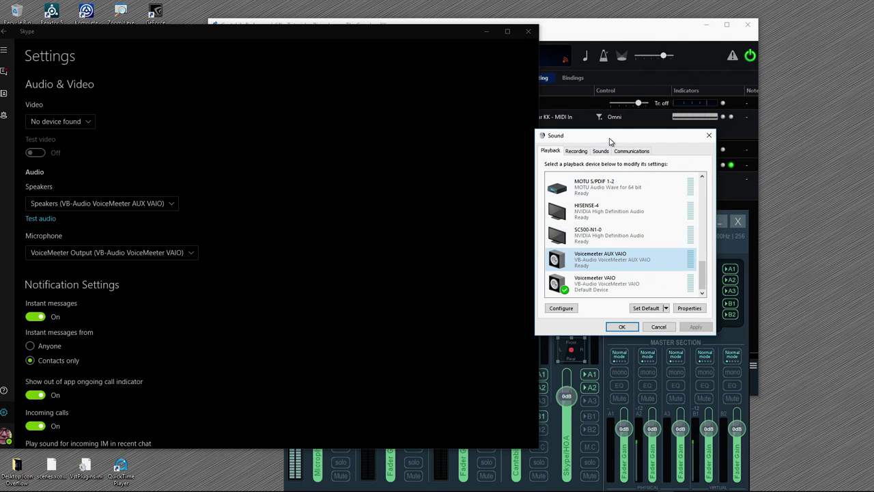
drag(609, 141, 732, 127)
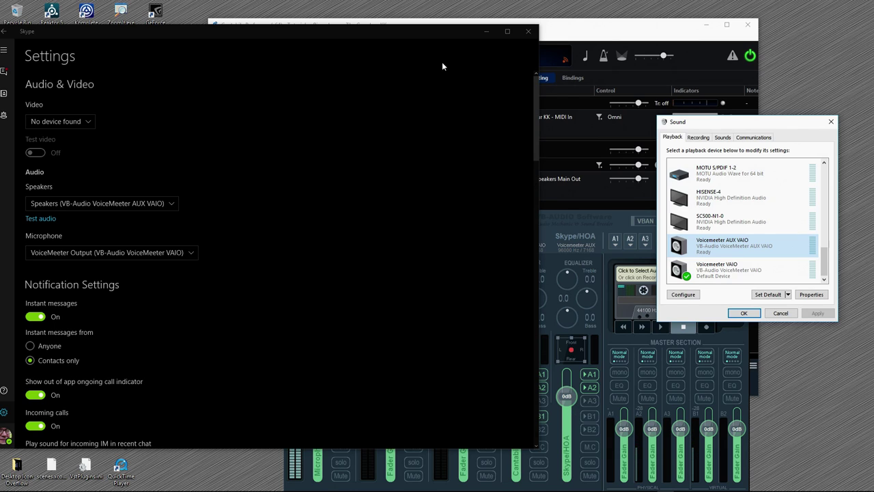
drag(422, 33, 378, 36)
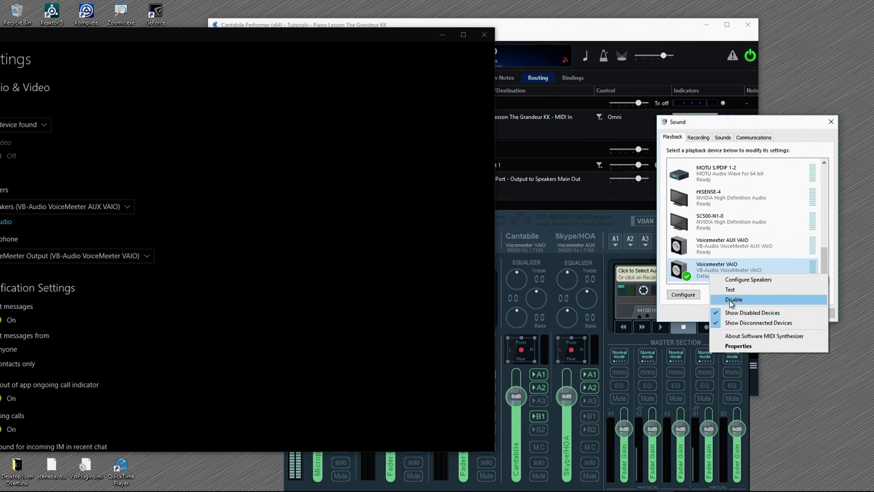
right_click(710, 245)
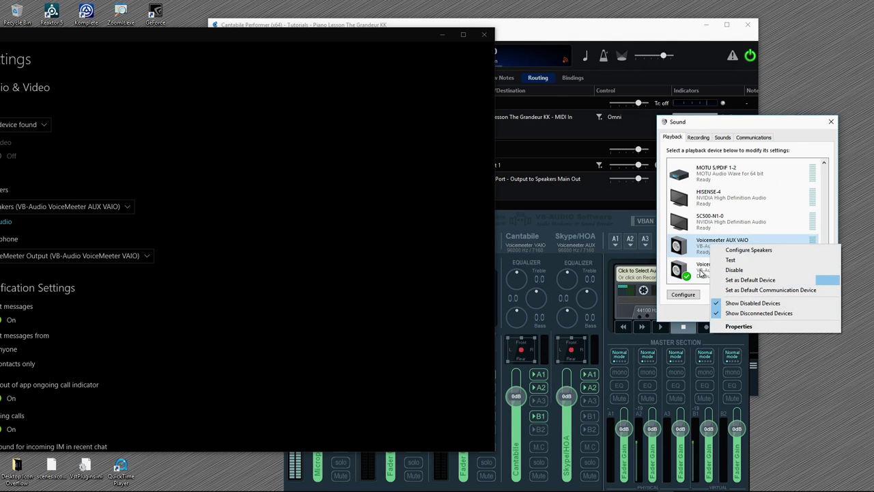
right_click(696, 269)
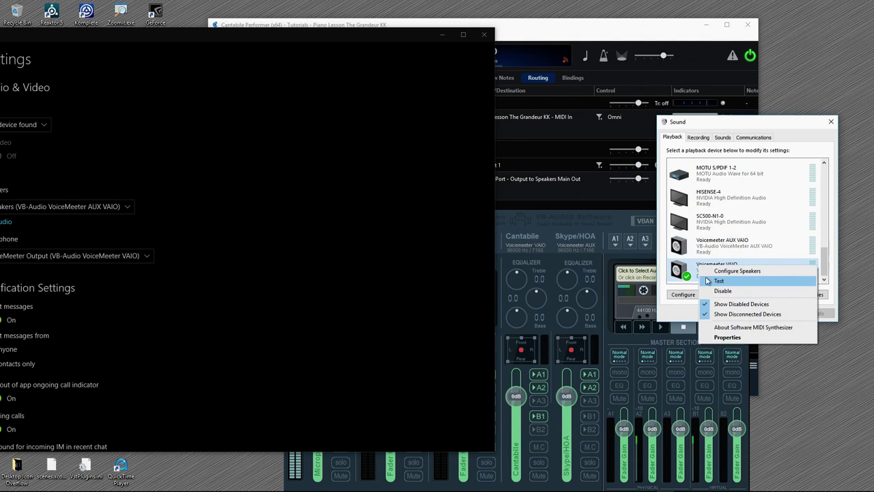
click(697, 269)
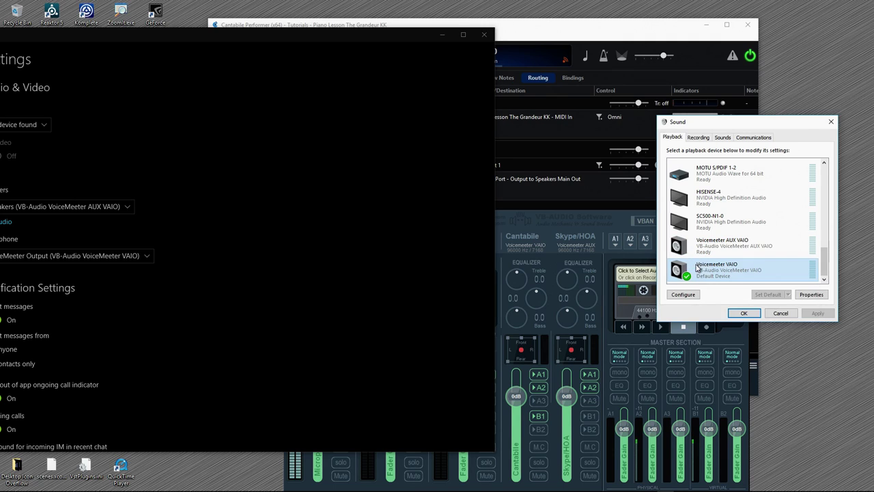
Step: Show the Recording devices list and bring the Skype settings window fully on screen
click(702, 138)
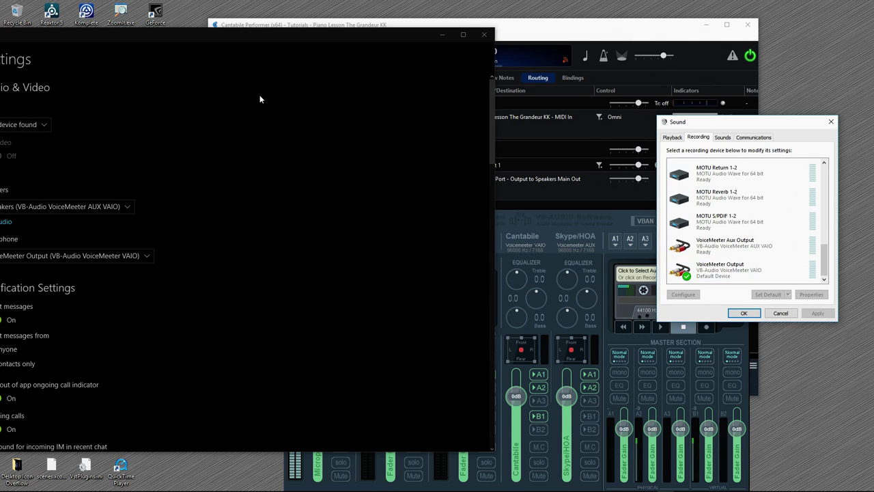
drag(154, 34, 207, 32)
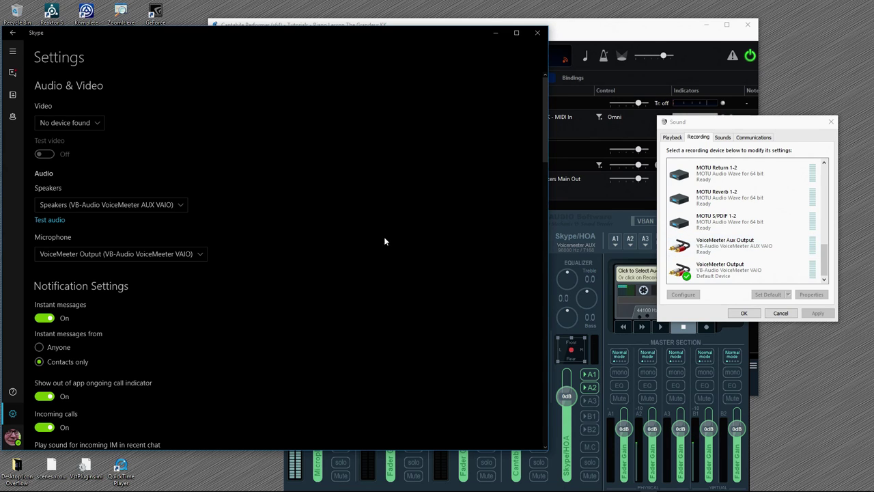
Step: Keep Skype's microphone set to VoiceMeeter Output and move the Settings window to the right edge
click(201, 253)
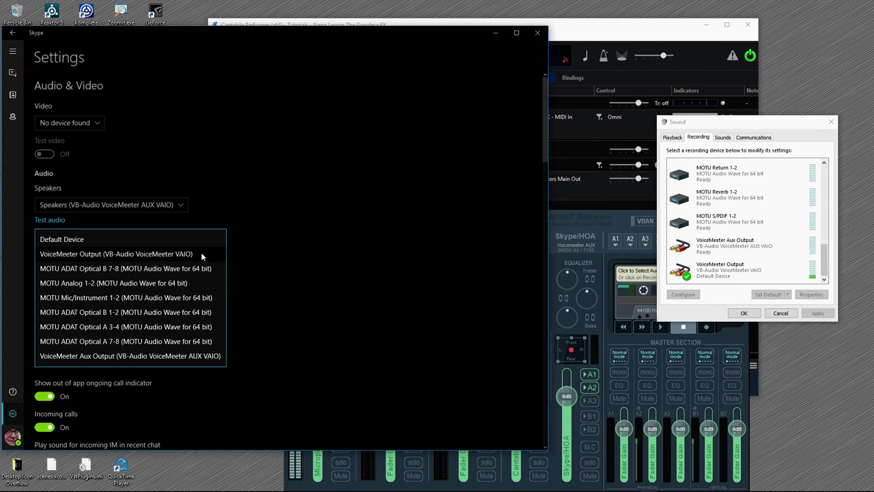
click(260, 244)
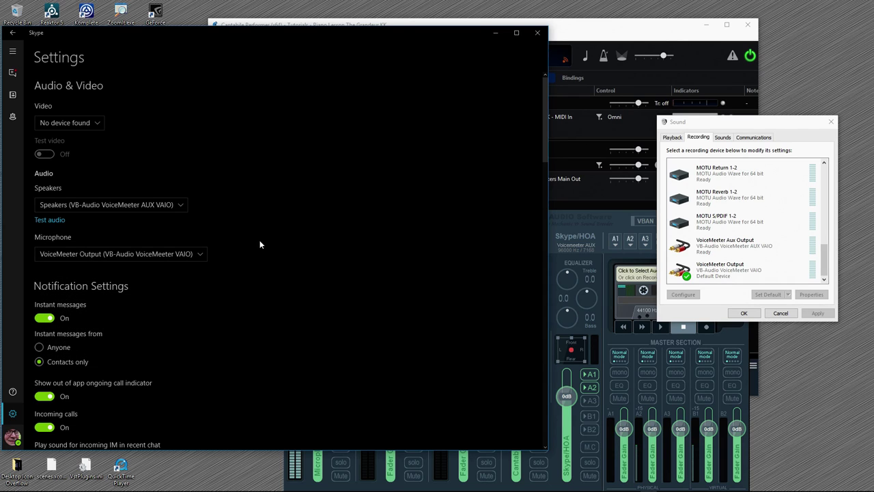
click(201, 253)
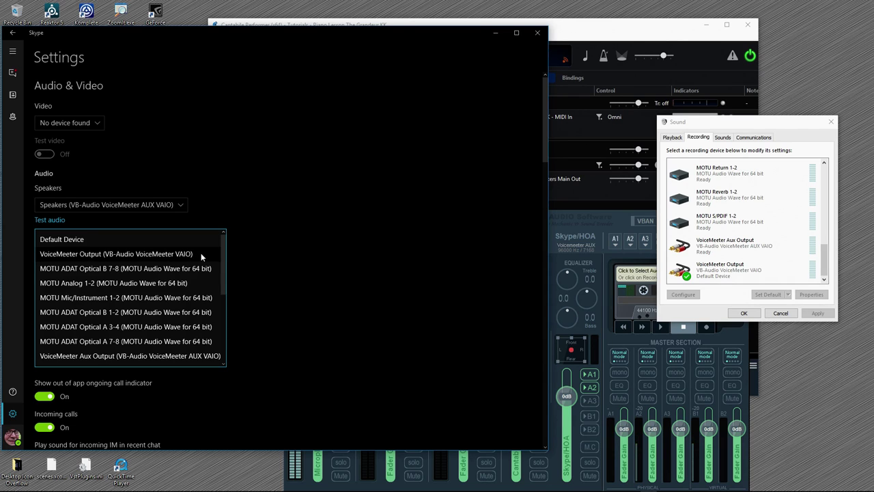
click(323, 248)
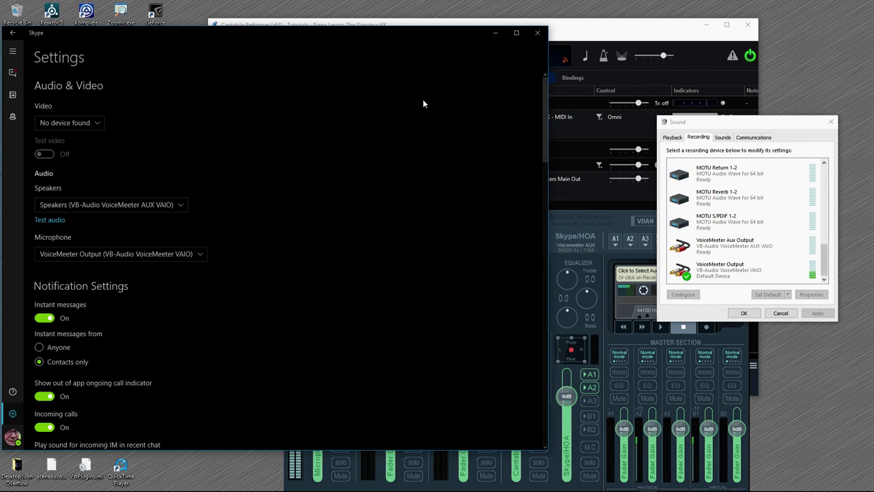
drag(346, 30, 873, 51)
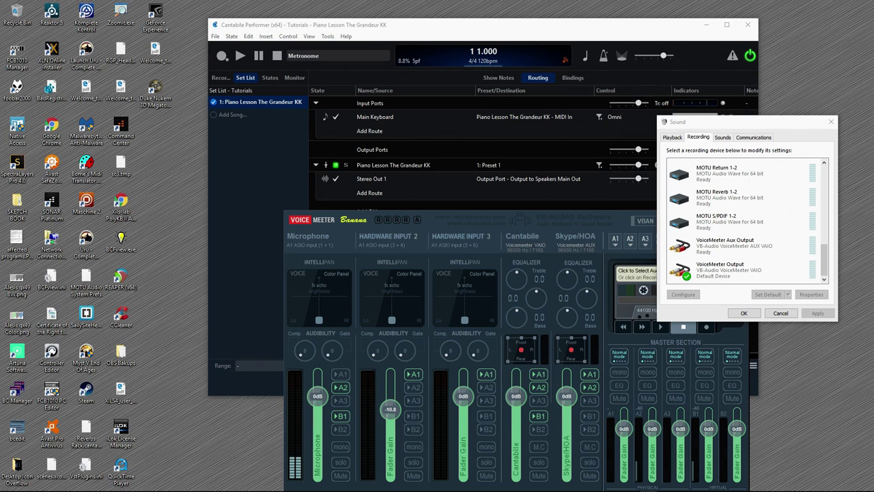
Step: Bring Skype forward, open the Echo / Sound Test Service conversation, and shift the window left
key(alt+Tab)
drag(833, 82, 306, 54)
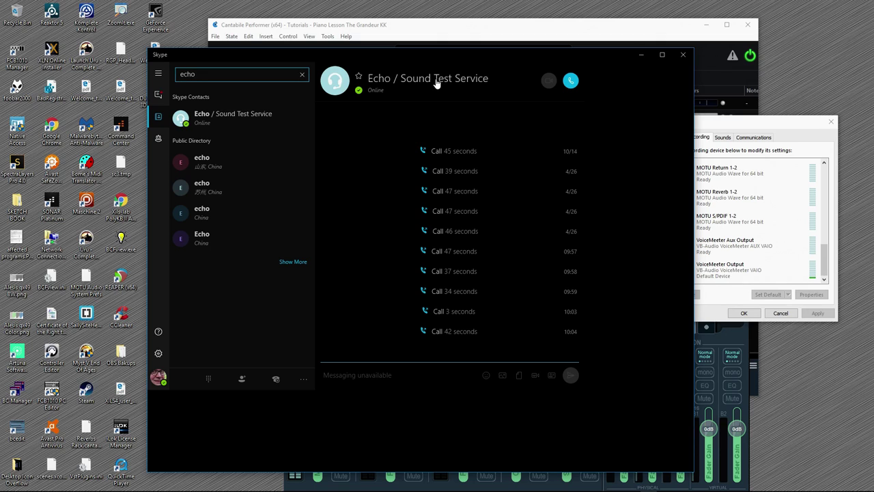
click(233, 116)
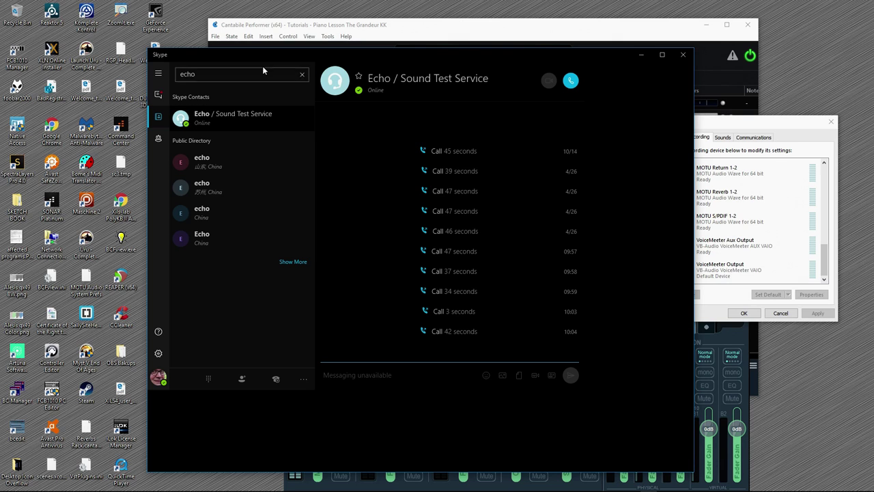
drag(334, 62, 25, 53)
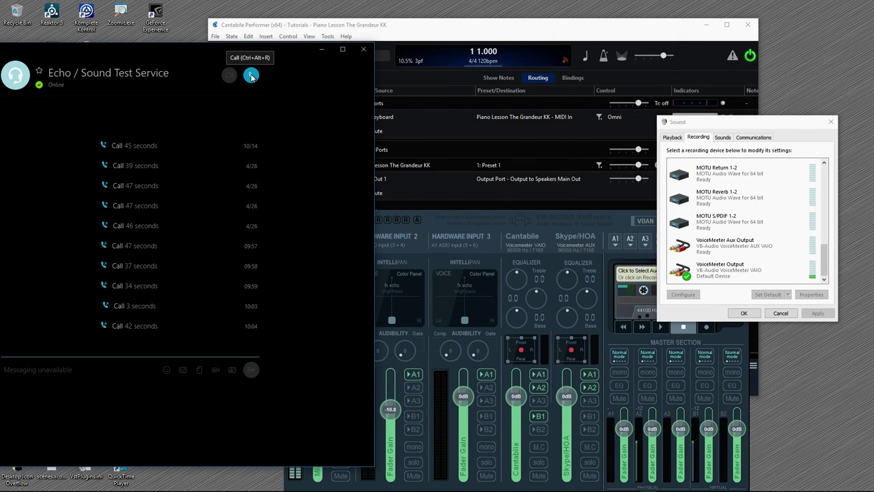
Step: Call the Echo / Sound Test Service, nudge the call window right, and reach for hang-up
click(251, 76)
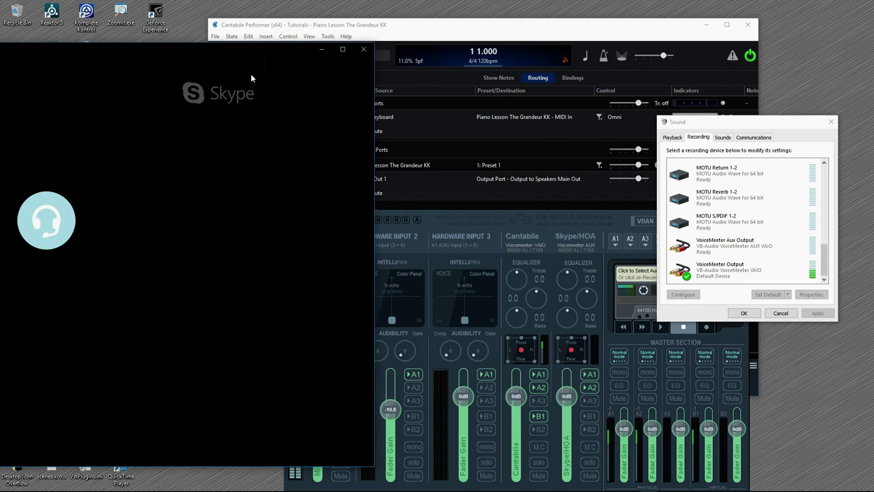
mouse_move(218, 62)
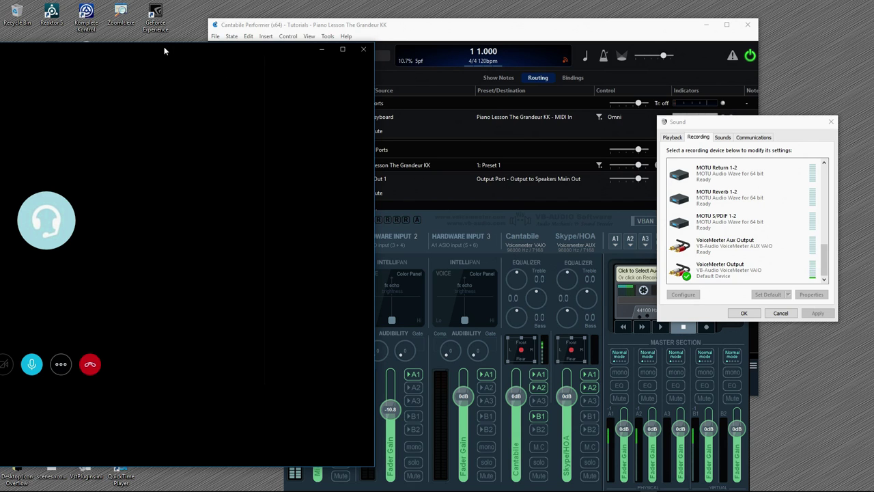
drag(163, 46, 207, 44)
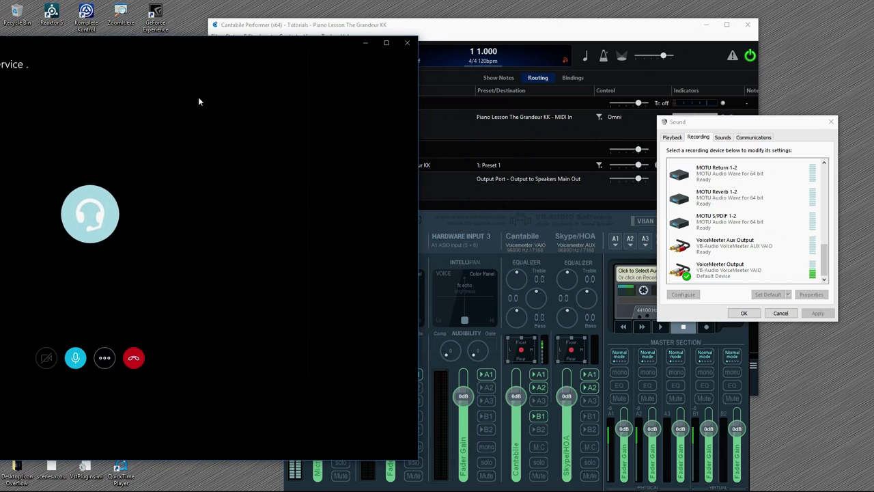
click(134, 360)
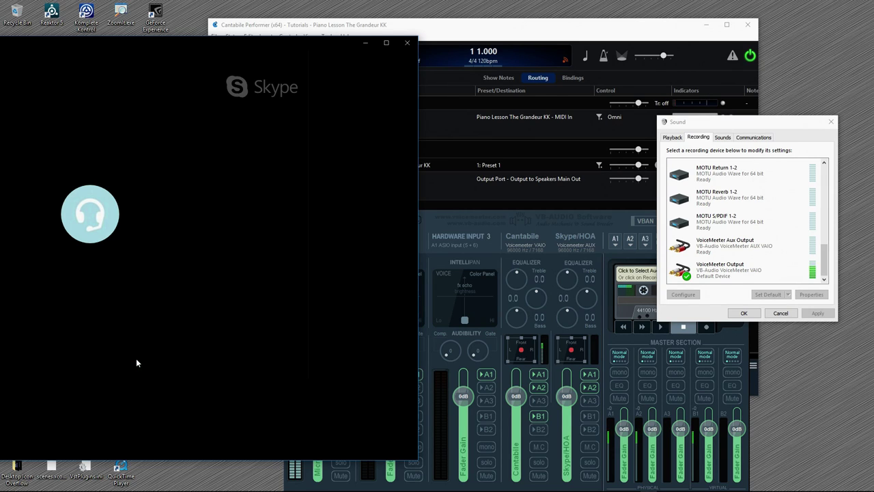
Step: End the echo test call and reopen Skype's Audio & Video settings, repositioning the windows
mouse_move(173, 362)
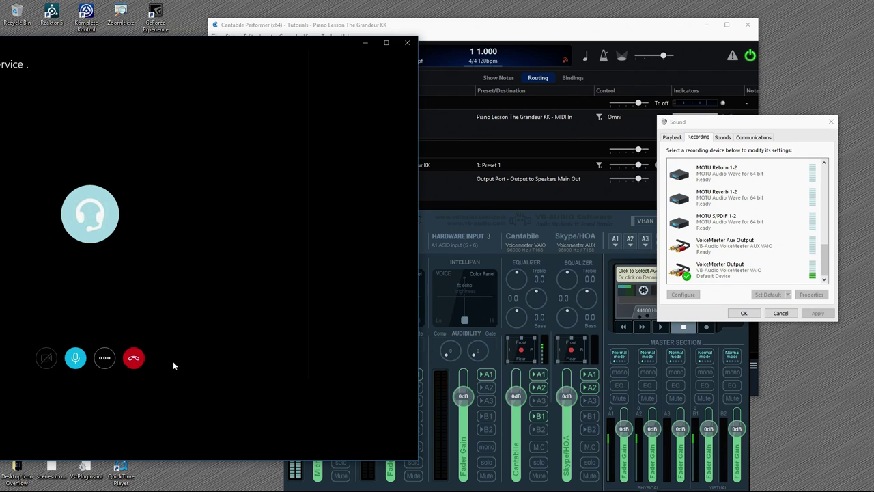
click(136, 362)
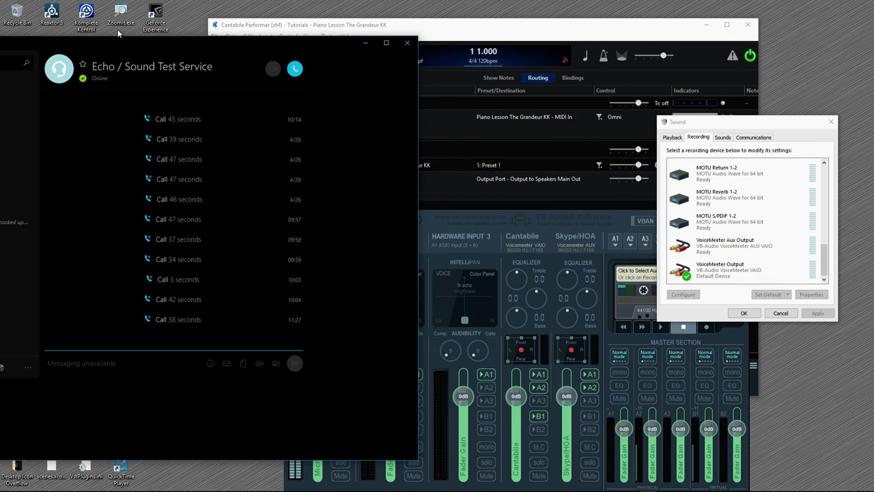
drag(113, 43, 373, 48)
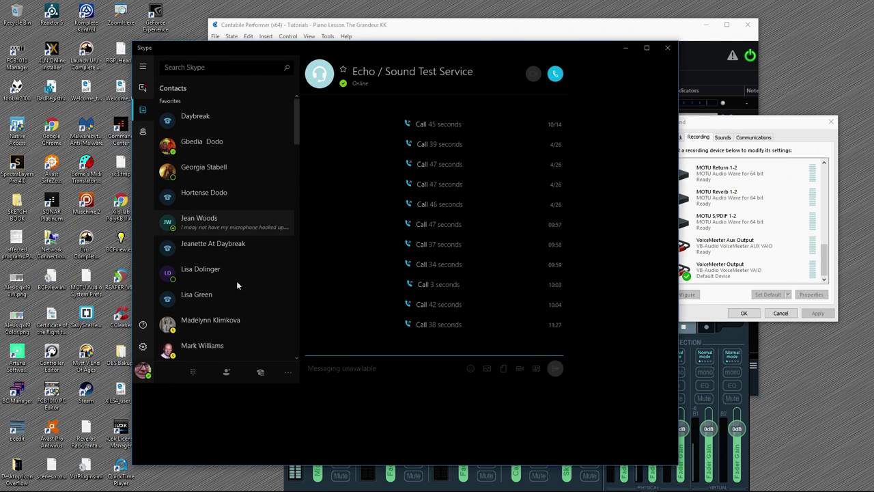
click(143, 346)
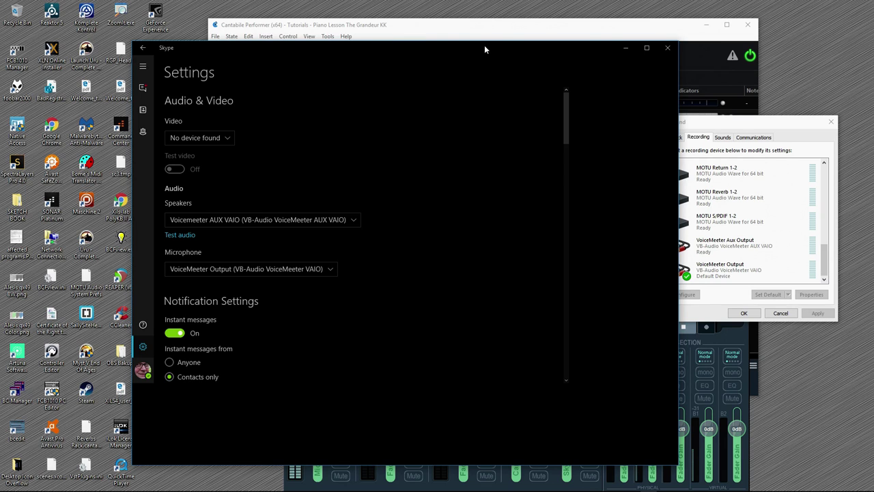
drag(484, 46, 319, 41)
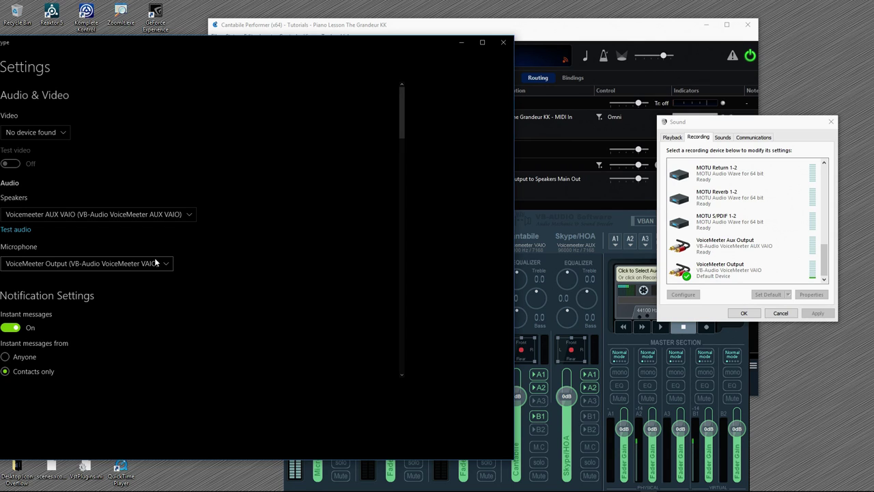
Step: Rename the VoiceMeeter Output recording device to 'VoiceMeeter B1 Output'
double_click(710, 270)
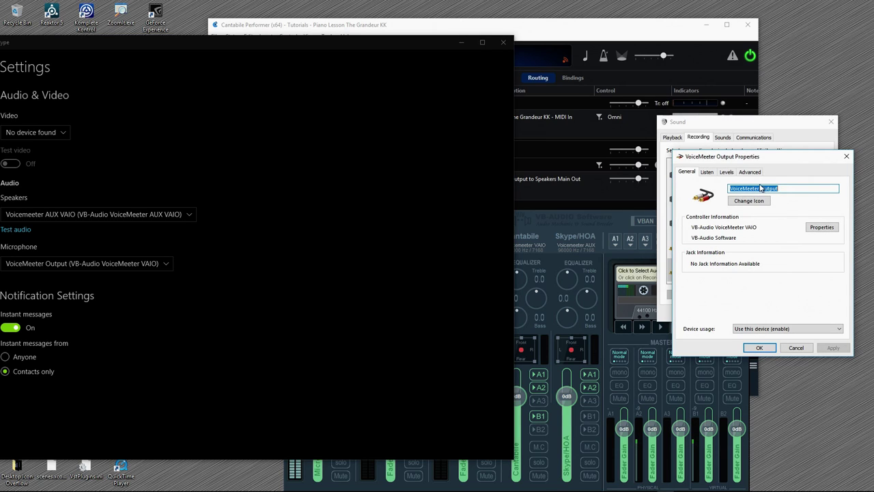
key(End)
click(762, 189)
text(B1)
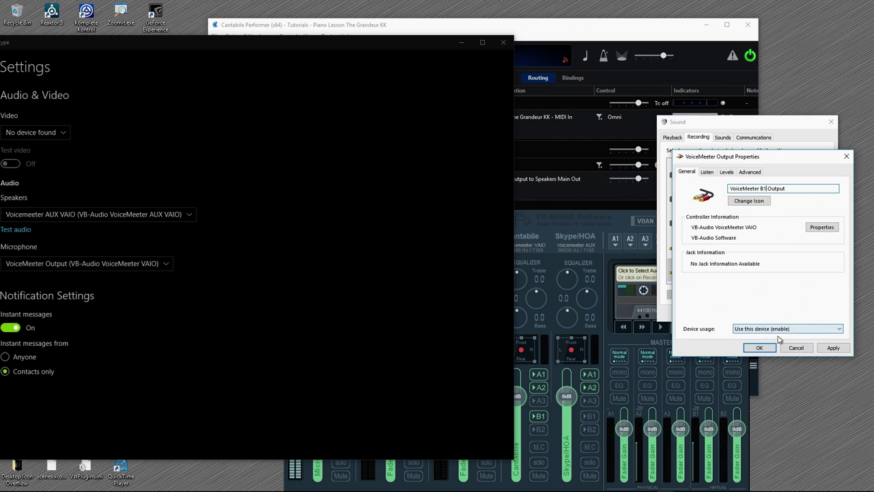
click(758, 348)
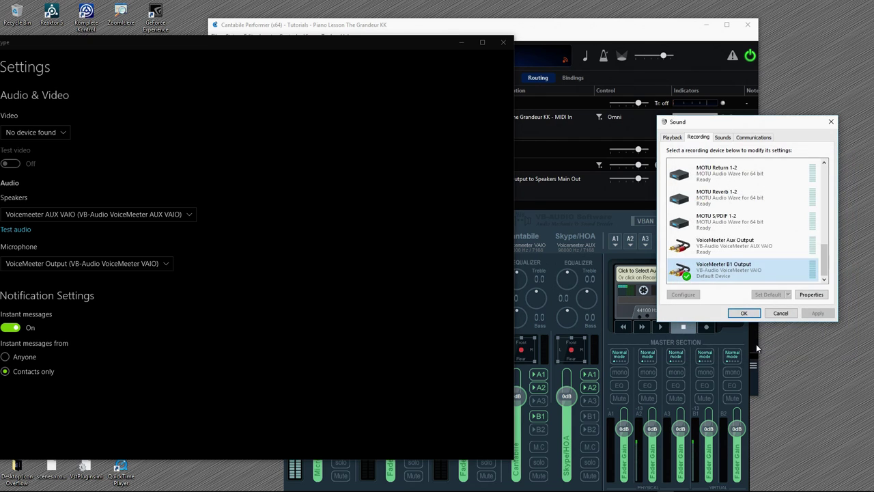
Step: Rename the Aux recording device to 'VoiceMeeter Aux B2 Output' and close the Sound dialog
double_click(730, 245)
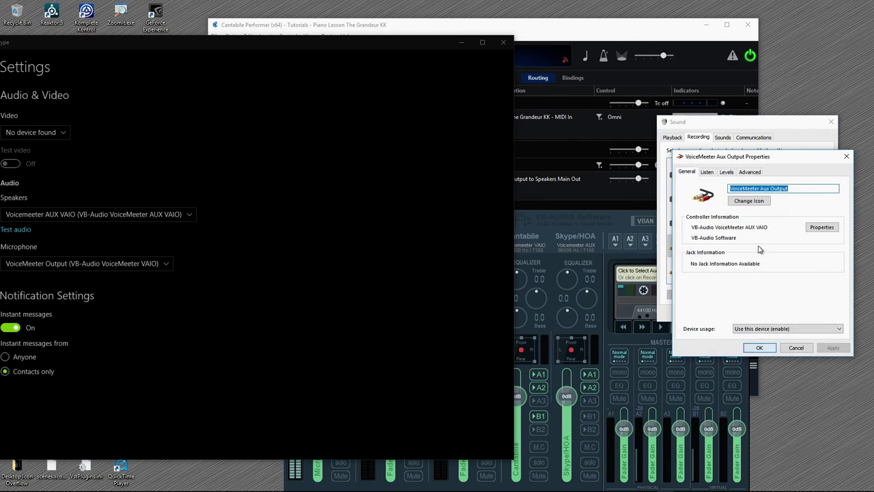
click(770, 189)
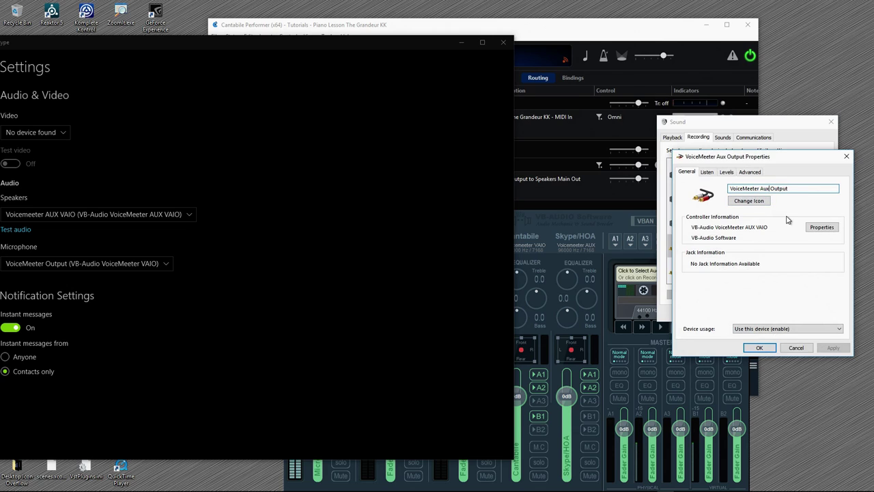
text(B )
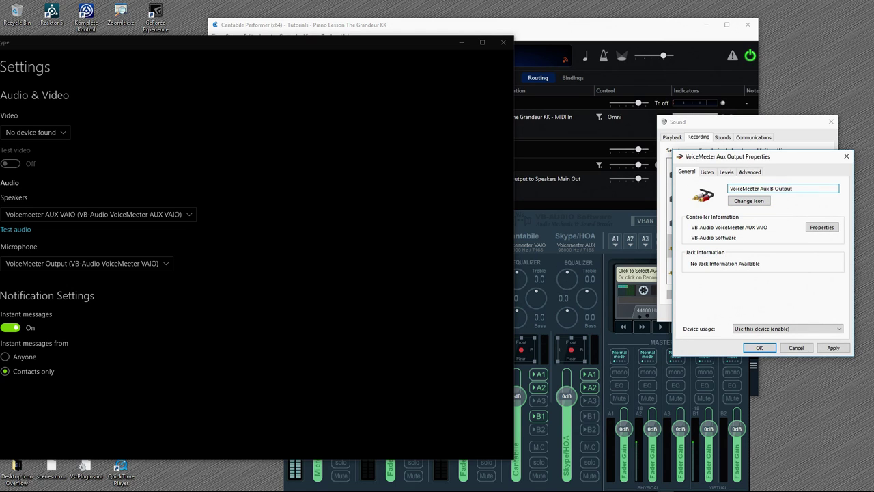
text(2)
key(Return)
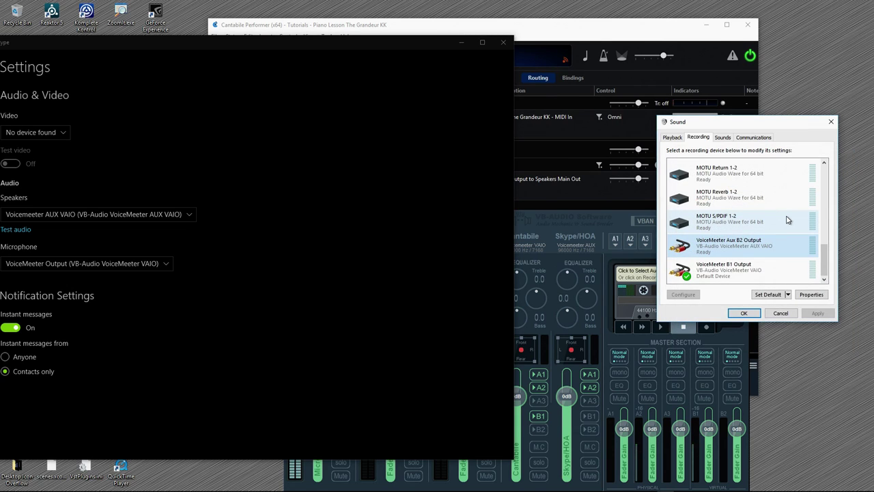
click(747, 316)
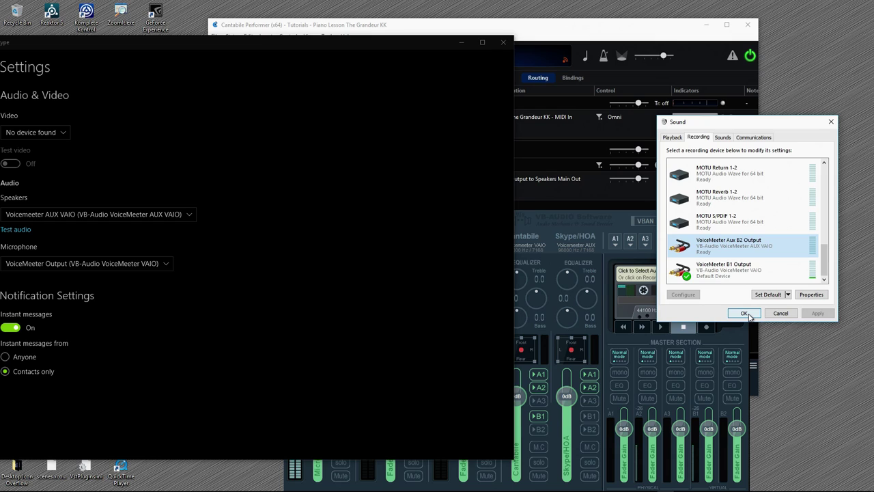
click(747, 313)
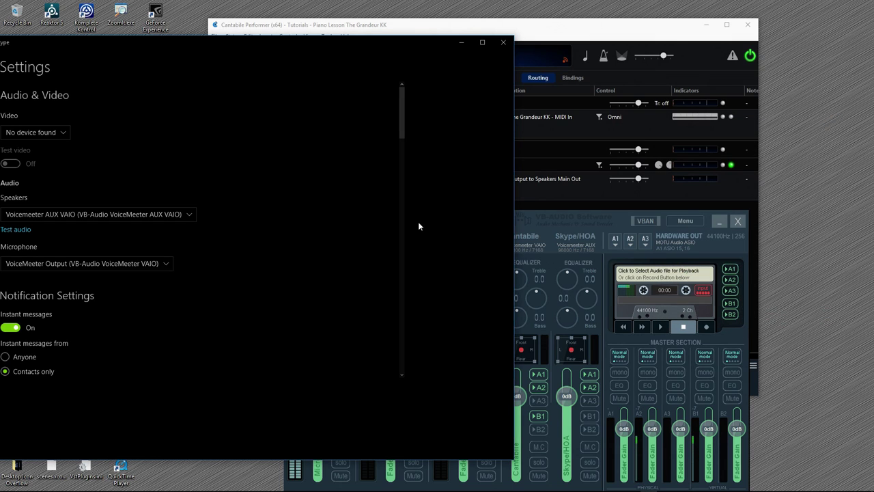
Step: Close Skype's Settings window to uncover Voicemeeter Banana and Cantabile
click(503, 44)
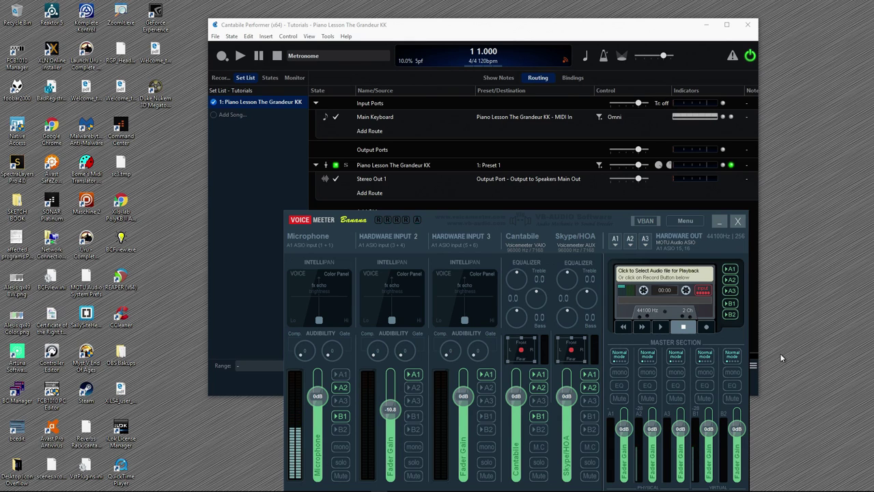
mouse_move(693, 489)
mouse_move(329, 484)
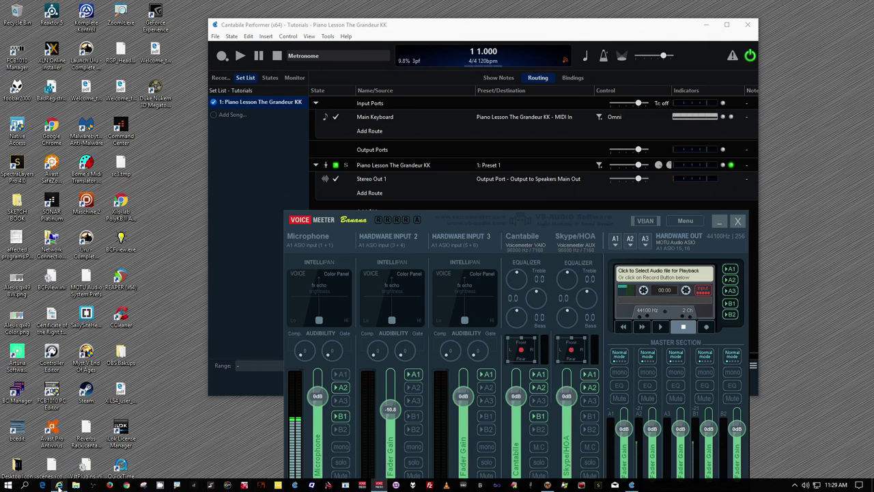
Step: In the browser, go through Creator Studio's Live Streaming section to the Events list, including Testing 123
click(60, 485)
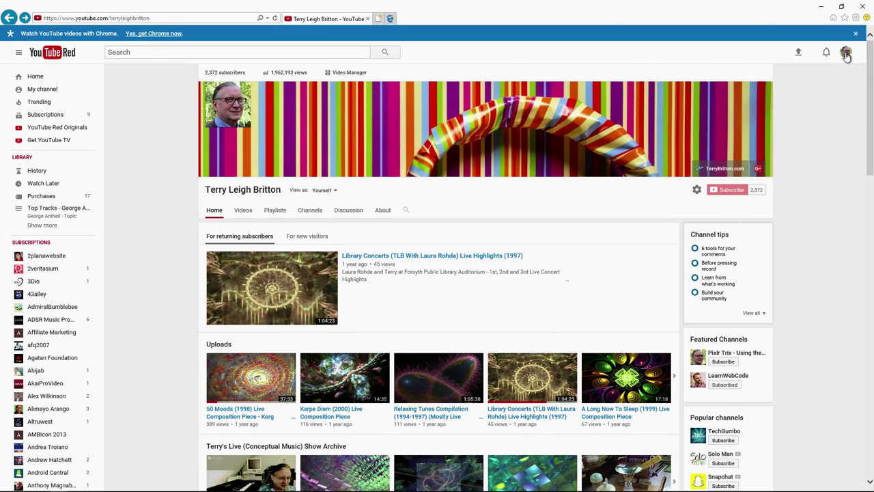
click(846, 56)
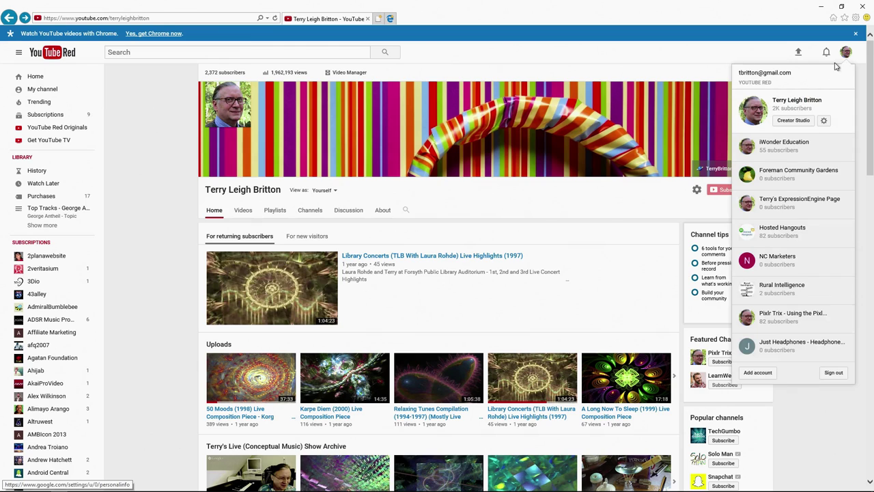
click(790, 122)
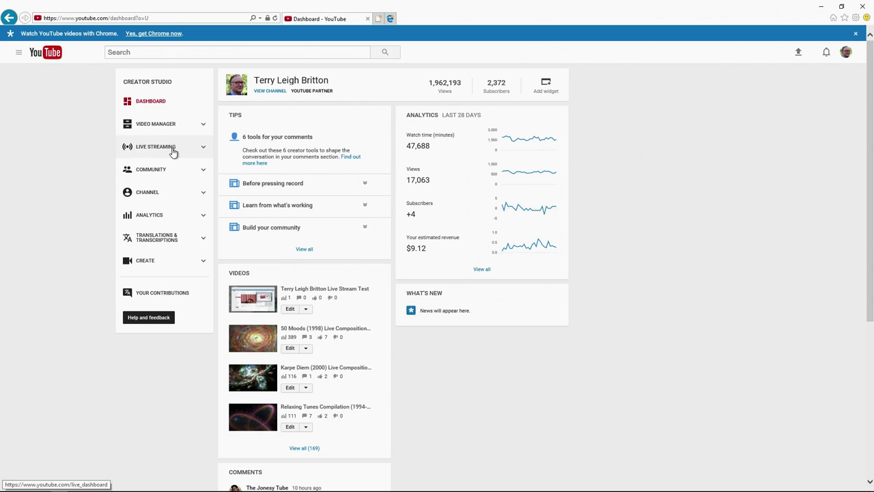
click(172, 153)
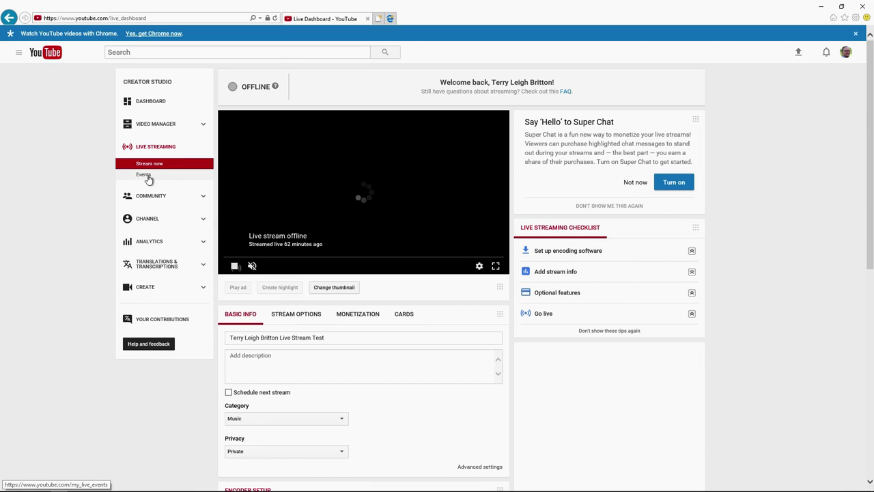
click(143, 175)
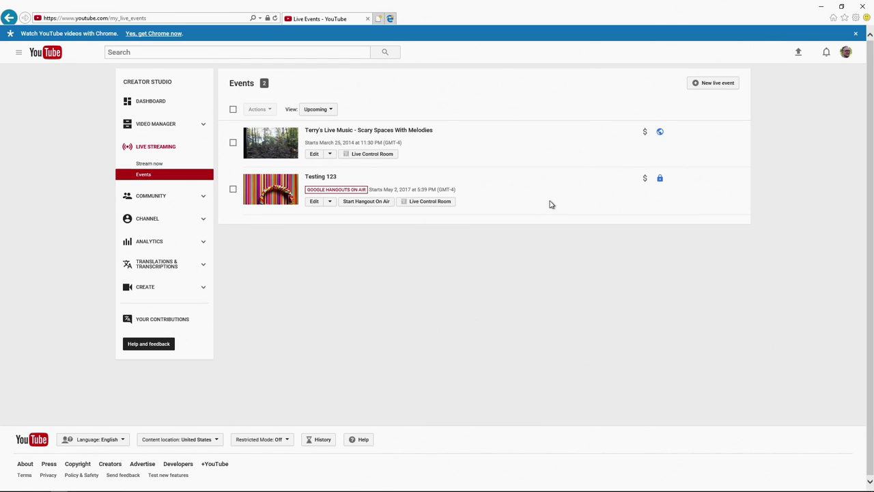
Step: Start a new live event titled 'Piano Lessons' and review its start date and time
click(714, 85)
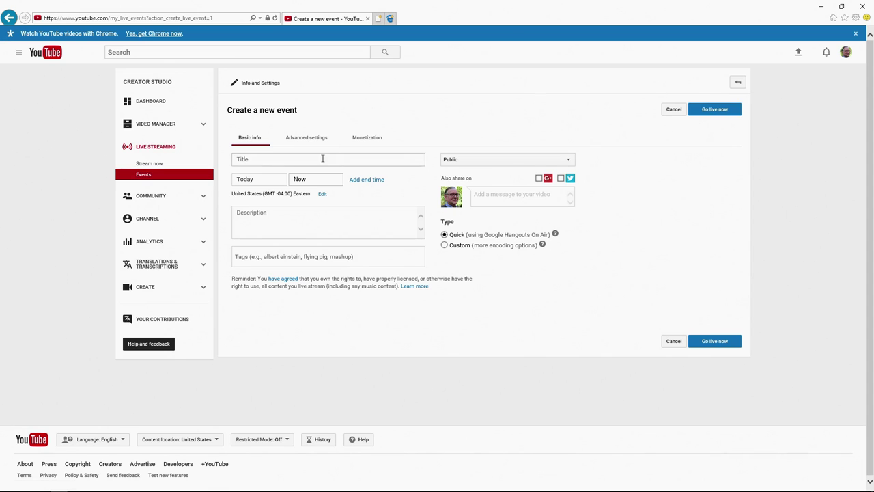
click(323, 161)
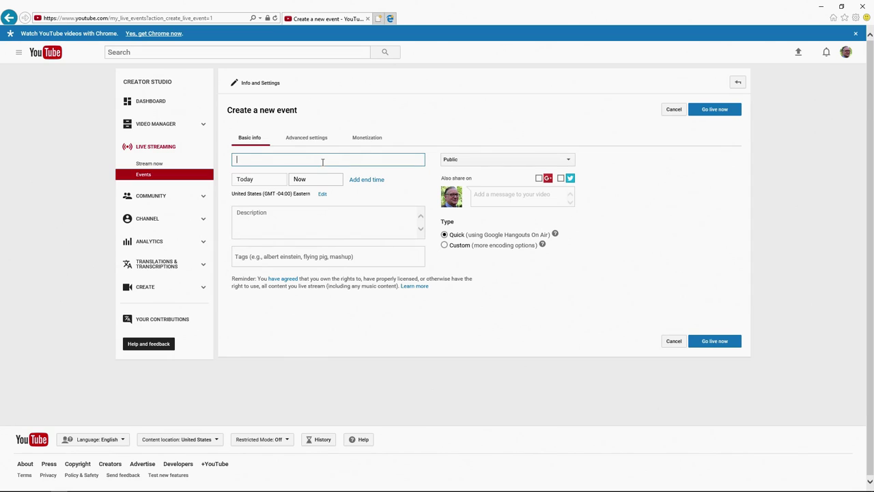
text(Piano)
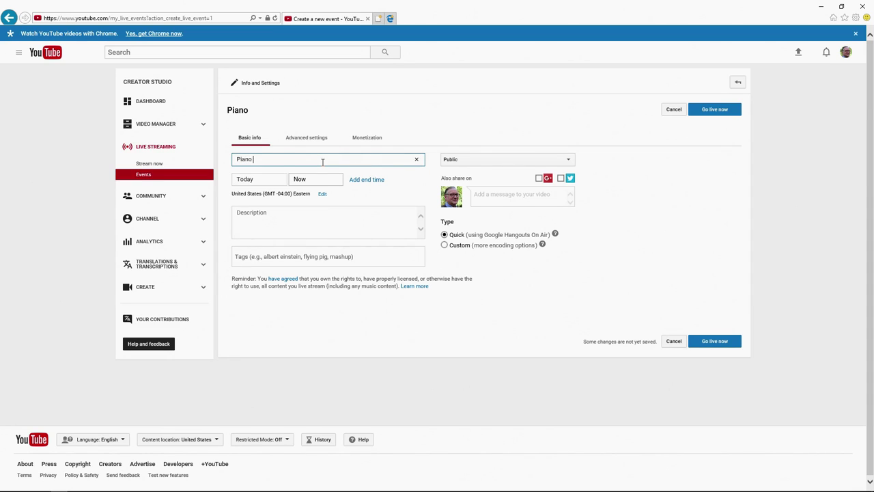
text( Lessons)
click(267, 180)
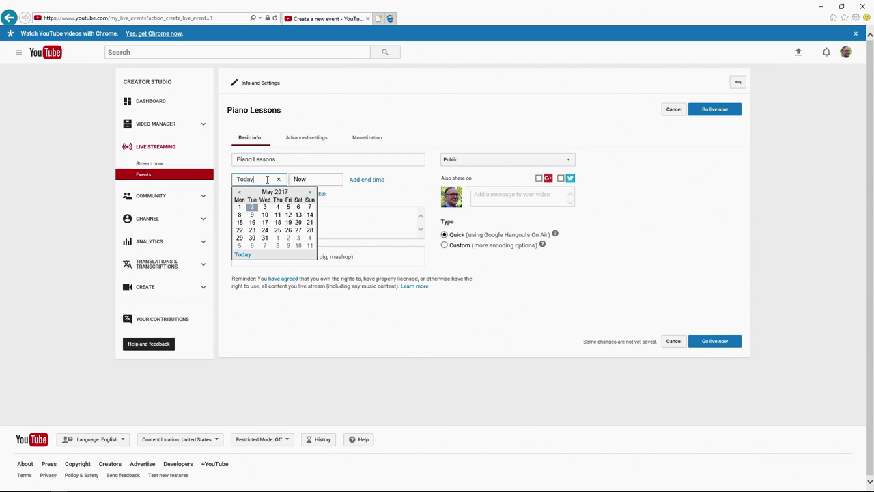
click(319, 179)
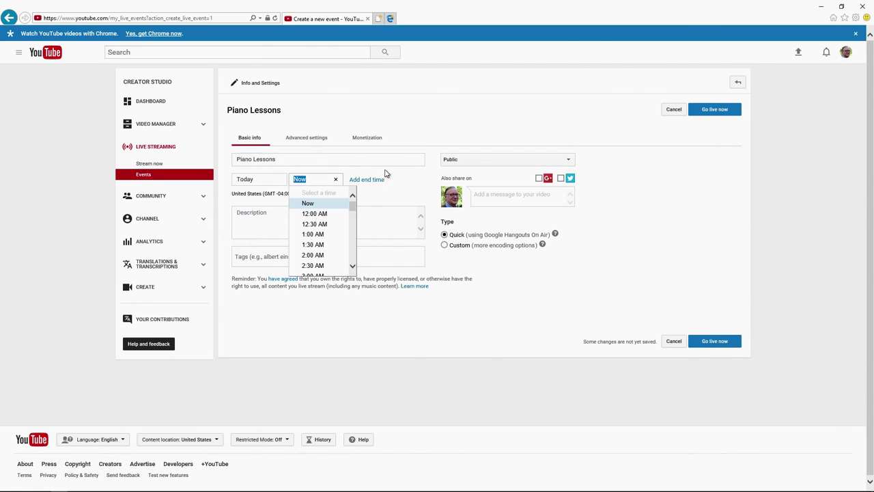
click(425, 178)
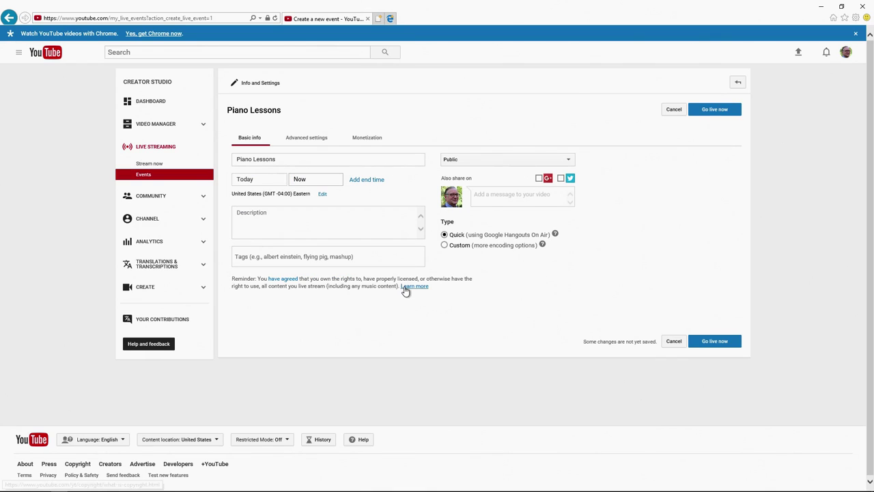
Step: Make the Quick event Unlisted and save it with Go live now
click(566, 163)
click(473, 176)
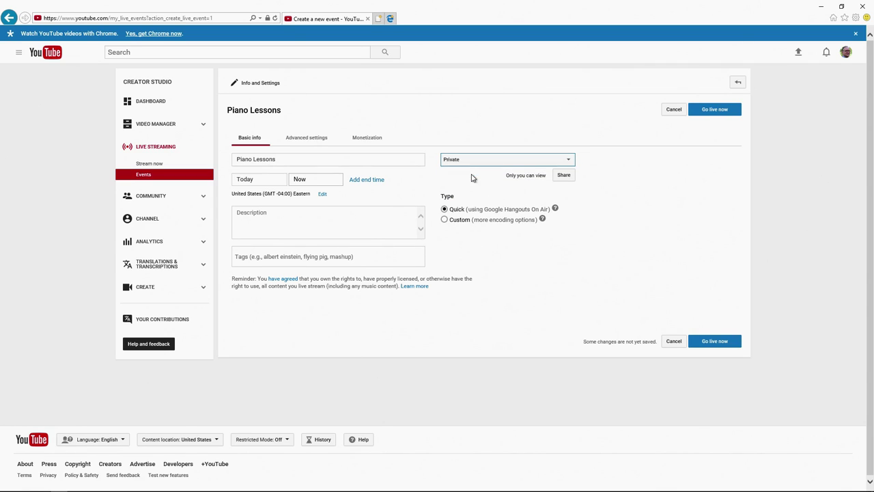
click(571, 162)
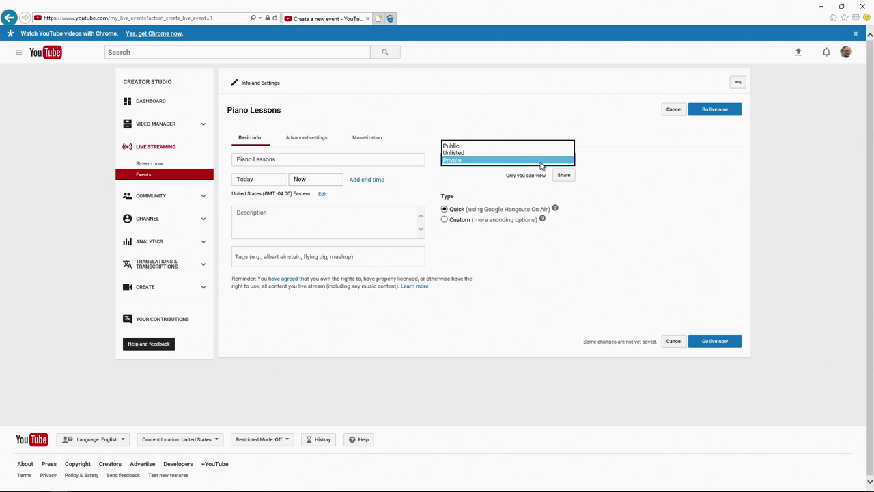
click(541, 153)
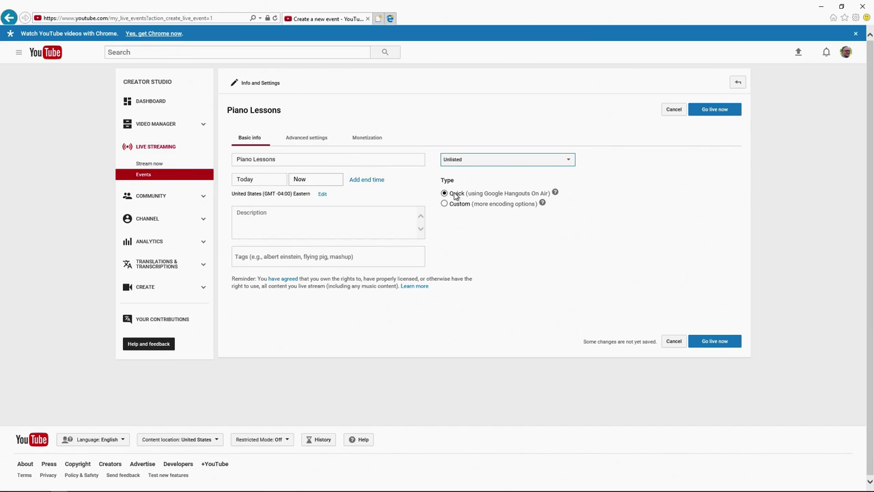
click(306, 139)
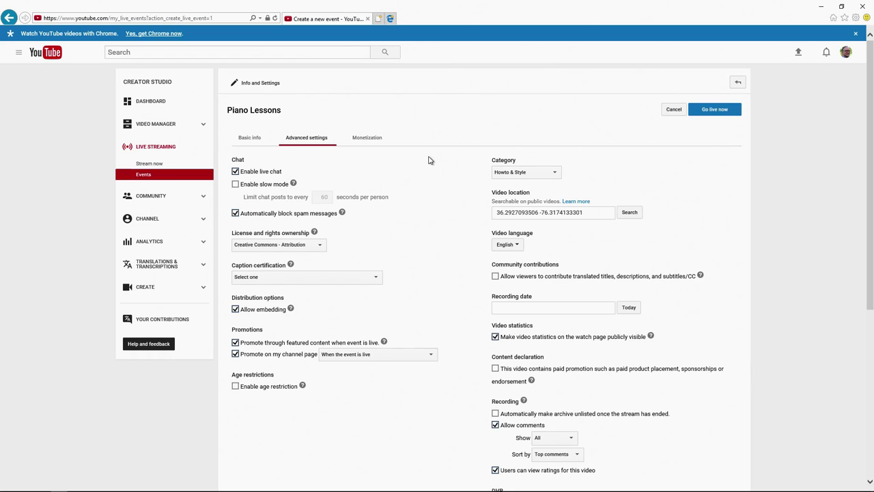
click(254, 140)
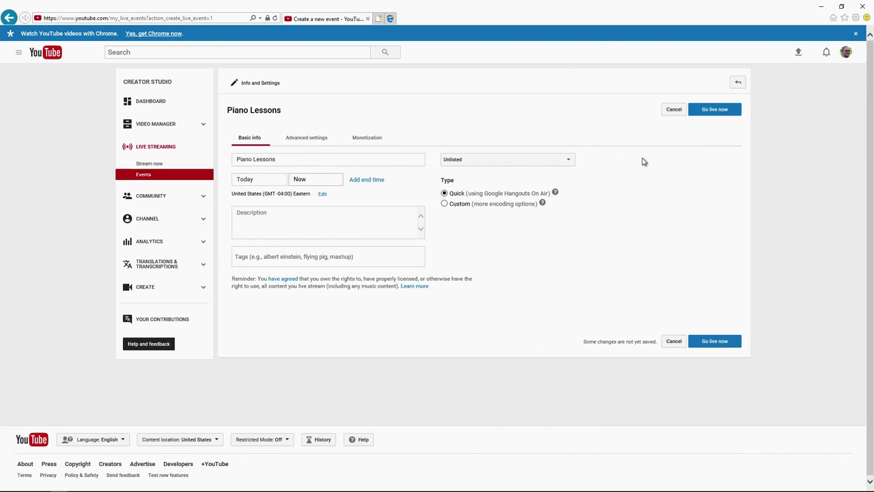
click(723, 113)
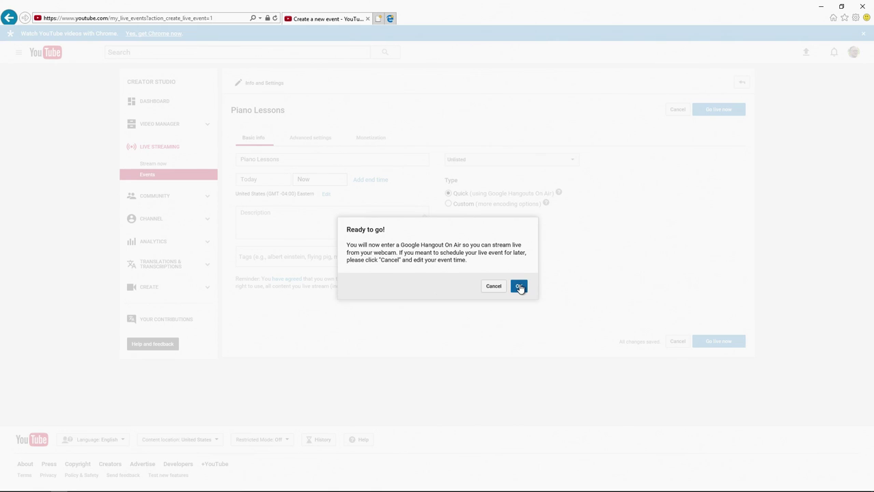
Step: Enter the Piano Lessons Hangout On Air and bring up its audio/video Settings
click(520, 287)
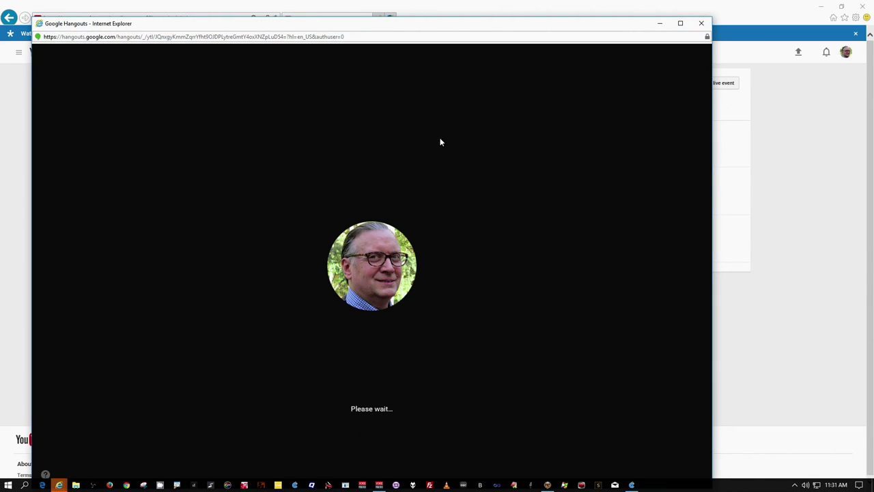
drag(412, 25, 445, 13)
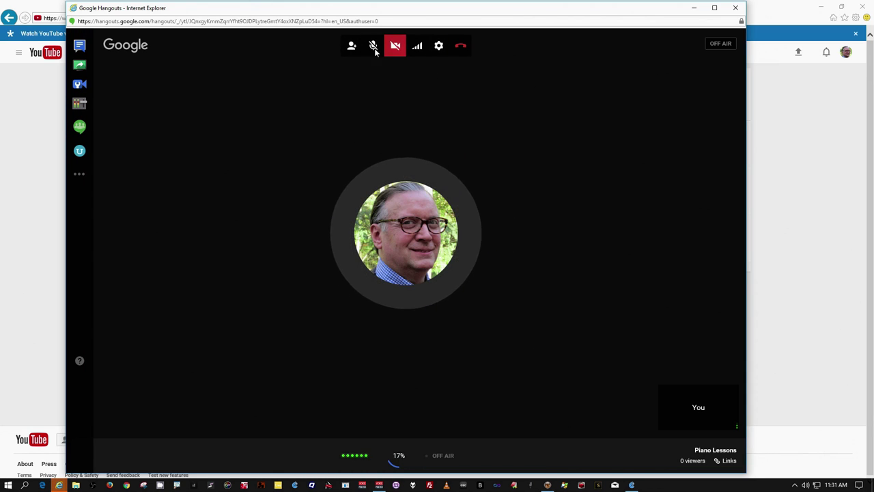
click(439, 47)
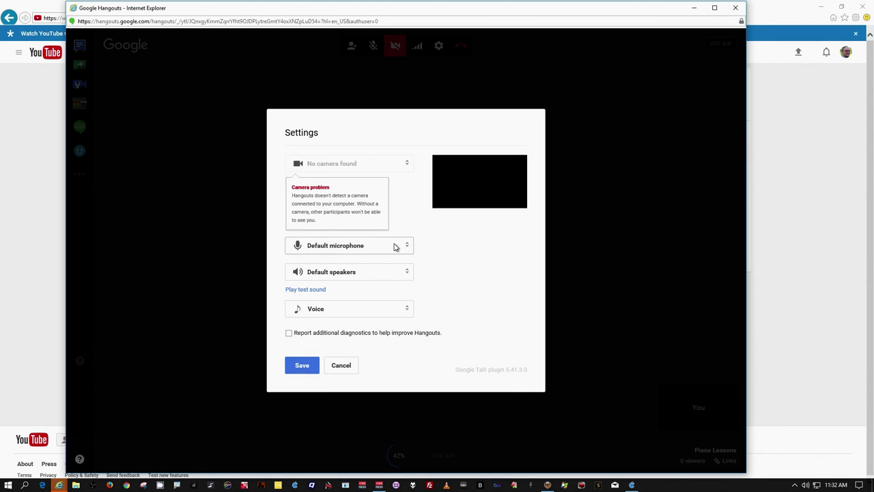
Step: Choose VoiceMeeter B1 Output as microphone and Voicemeeter AUX VAIO as speakers
click(395, 247)
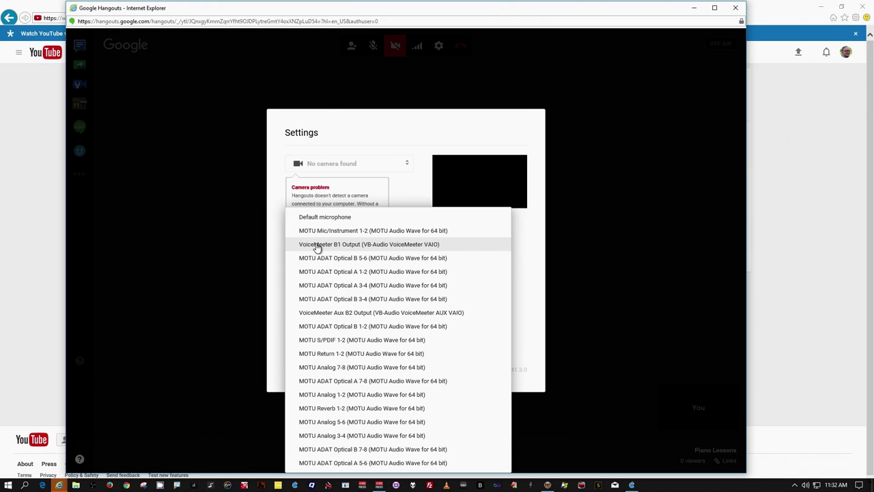
click(359, 245)
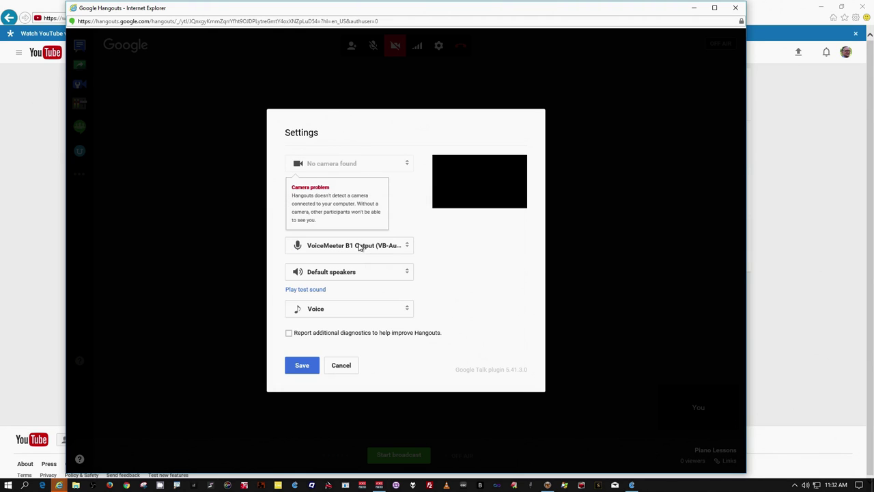
click(397, 274)
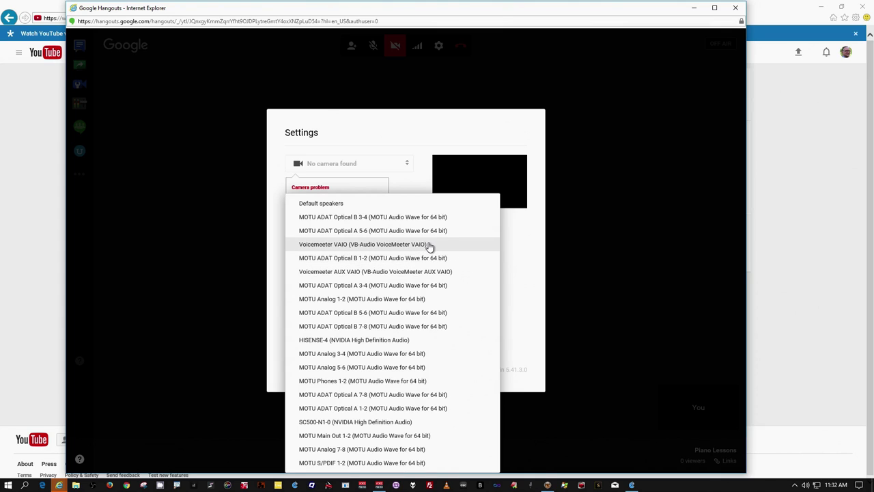
click(393, 273)
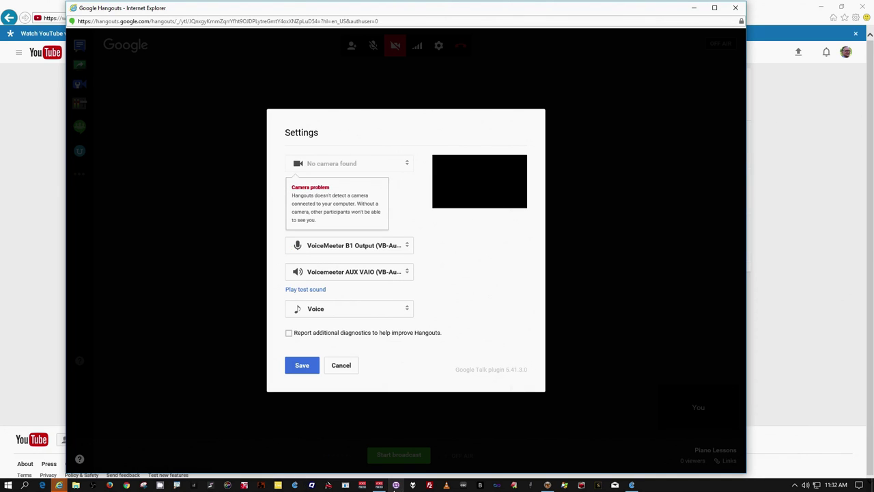
Step: Check the Voicemeeter mixer, then play a Hangouts test sound through the speakers
click(379, 485)
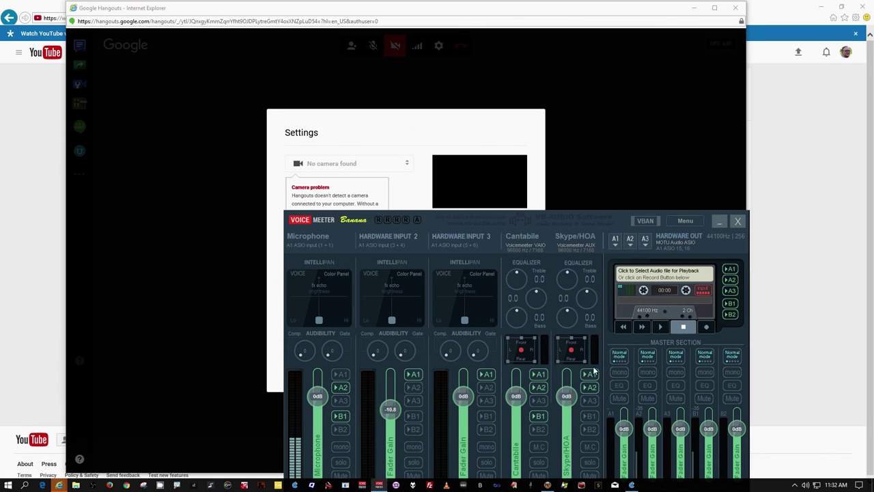
click(531, 149)
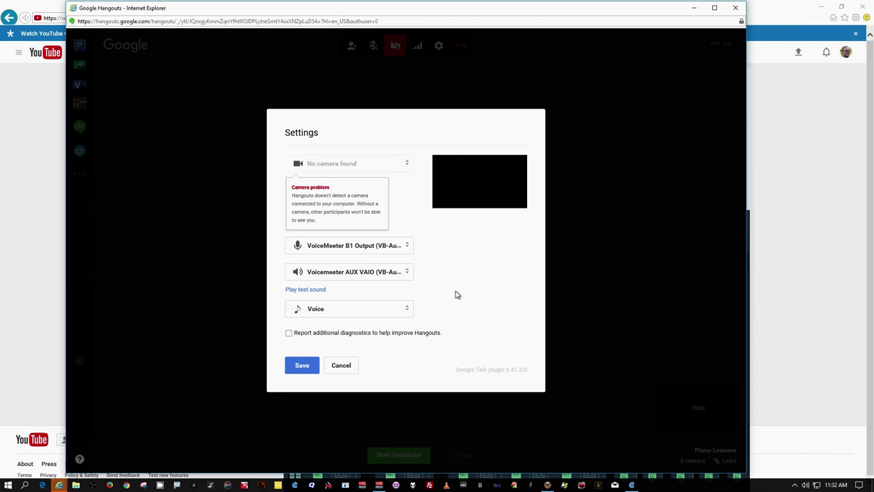
click(303, 292)
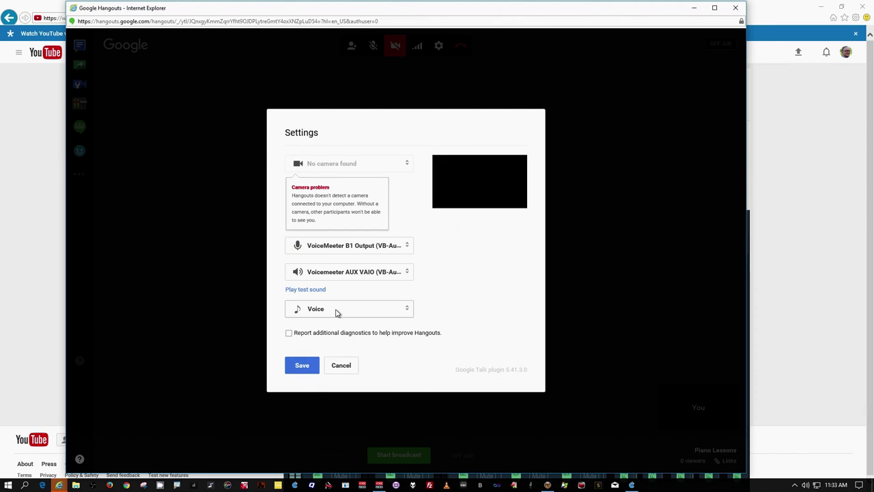
click(336, 312)
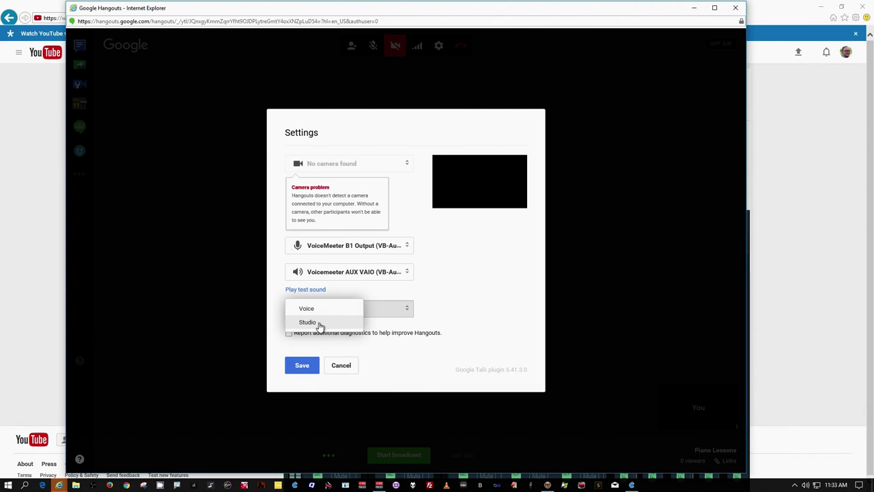
click(319, 326)
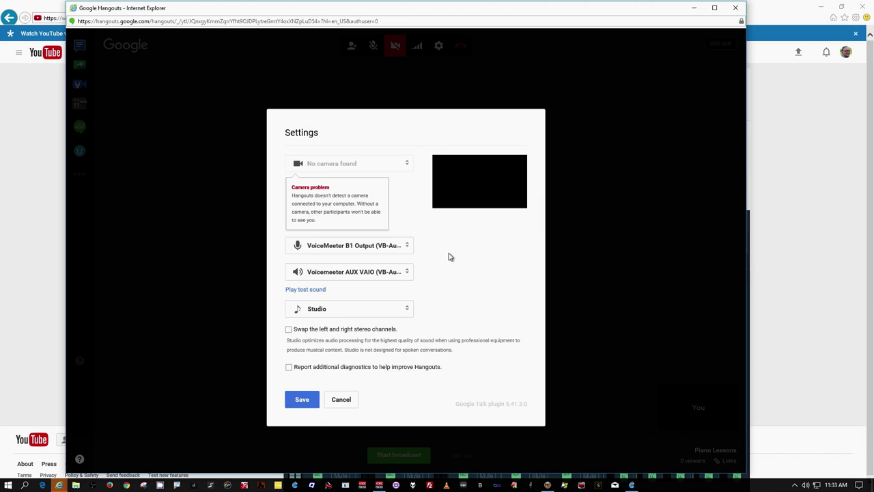
click(303, 400)
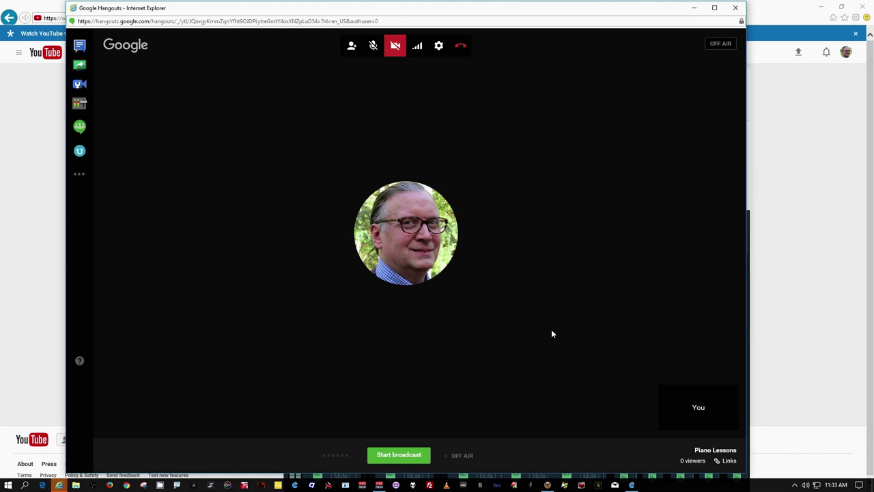
Step: Set Voicemeeter's B1 master output fader to exactly -12 dB, then return to the Hangouts call
click(380, 484)
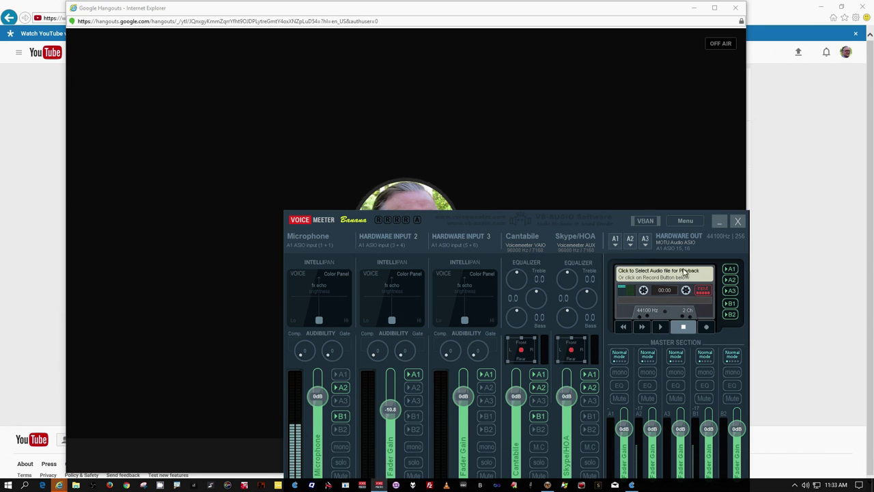
drag(595, 228, 619, 172)
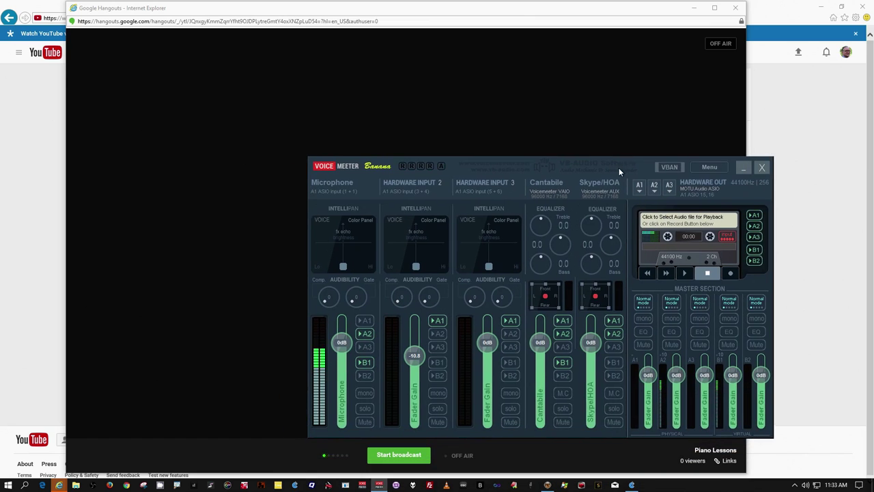
right_click(733, 375)
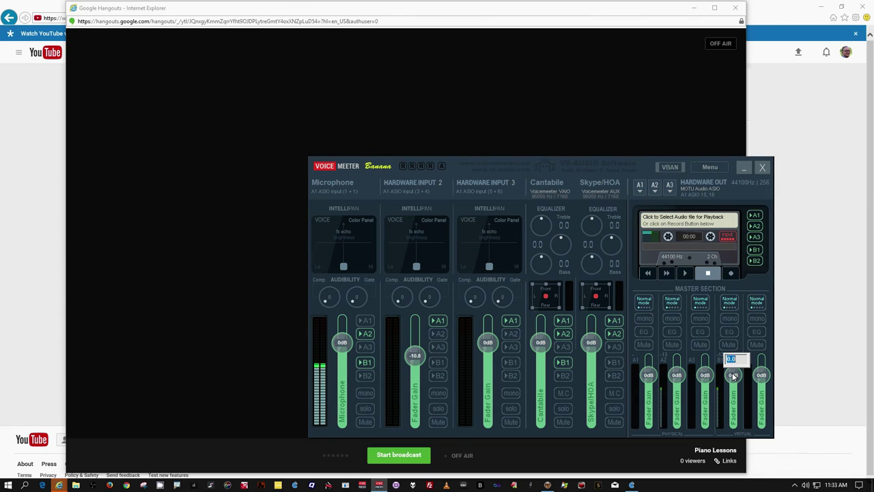
text(-12)
key(Return)
click(697, 108)
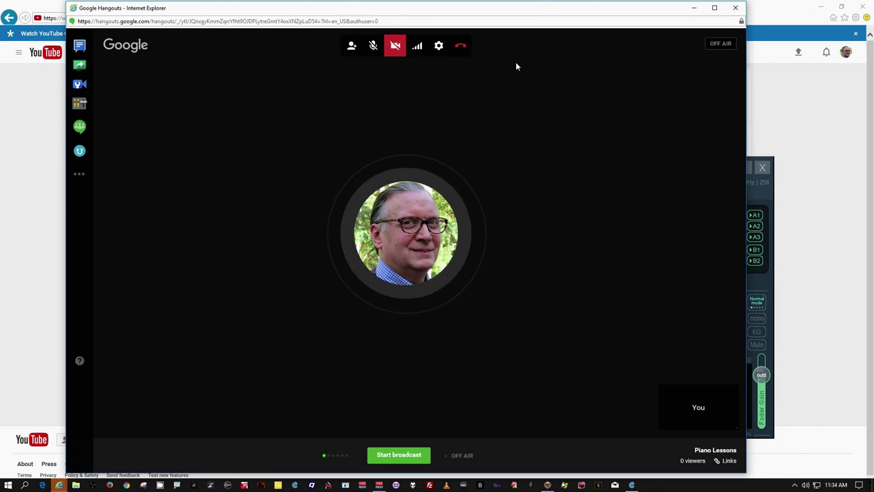
Step: Copy the Hangouts call page's full URL from the Internet Explorer address bar
click(331, 21)
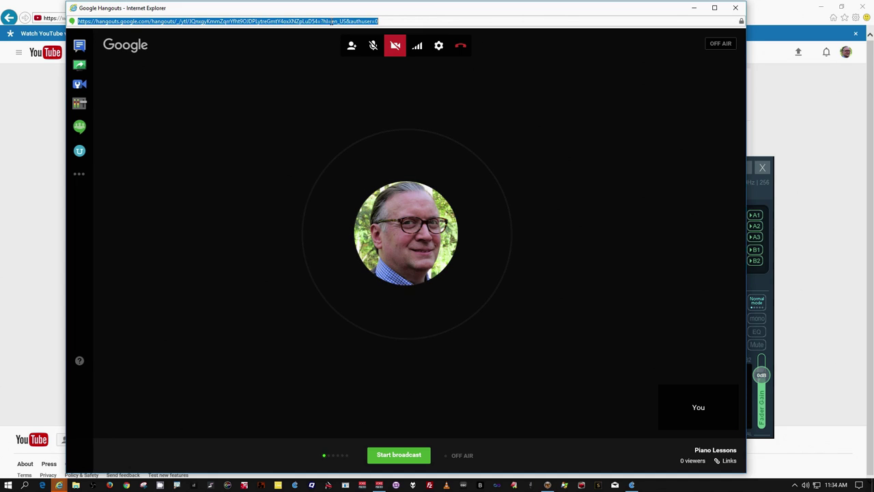
right_click(331, 21)
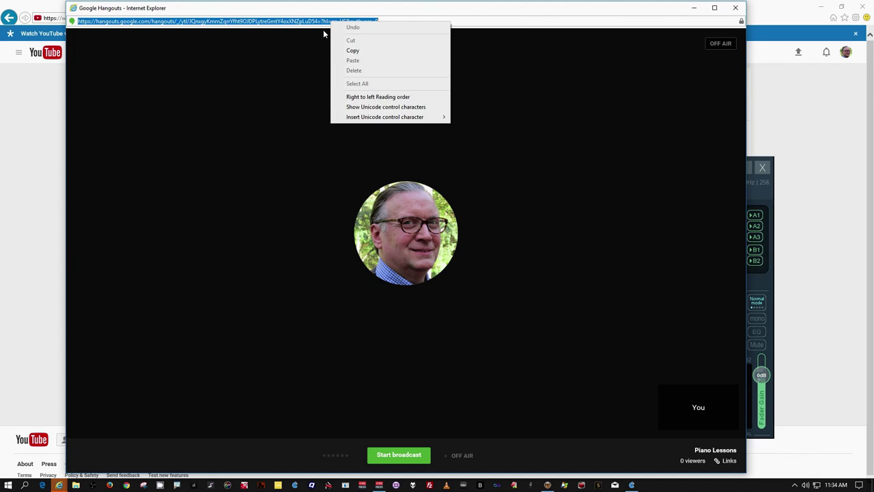
click(352, 52)
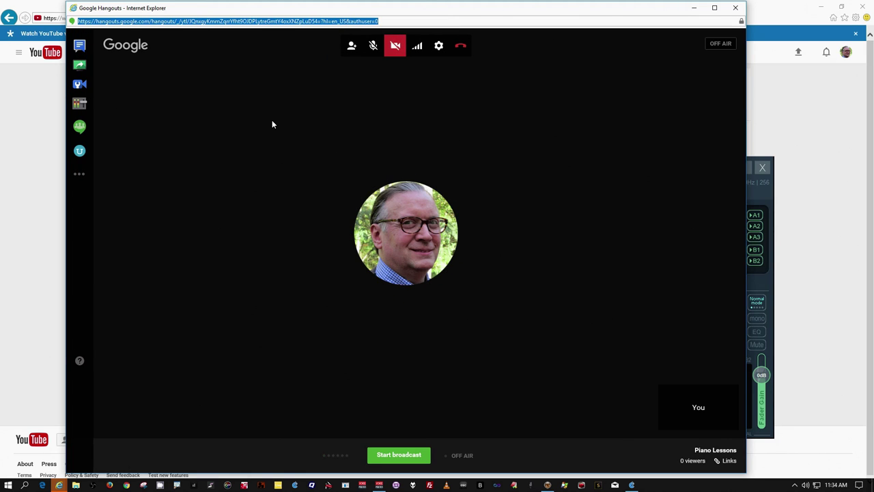
Step: Launch Notepad and paste the Hangouts call address into a new note
key(super)
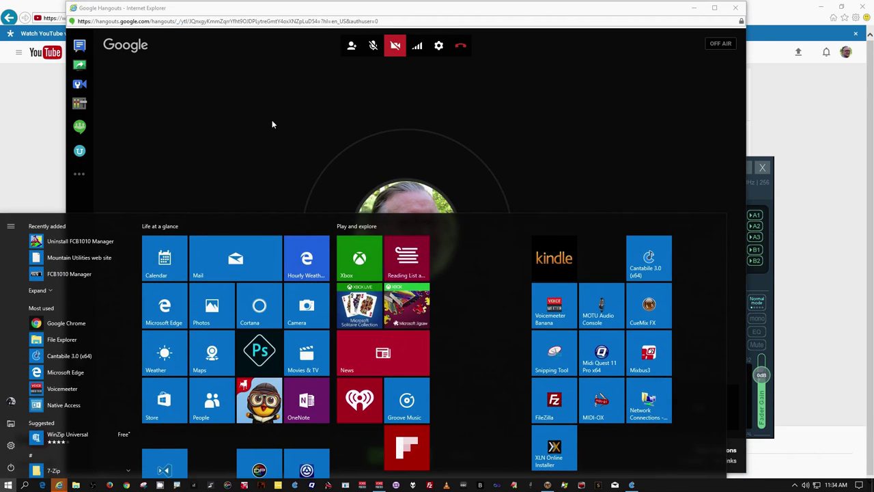
key(super)
text(note)
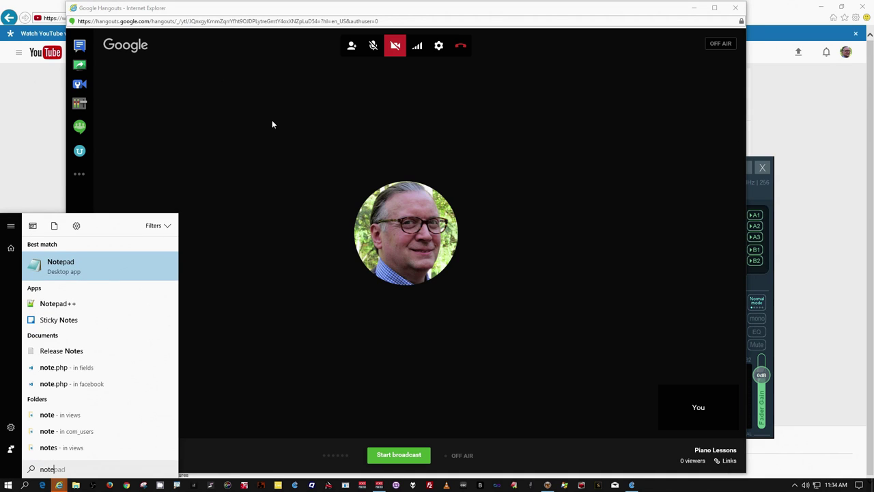
key(Return)
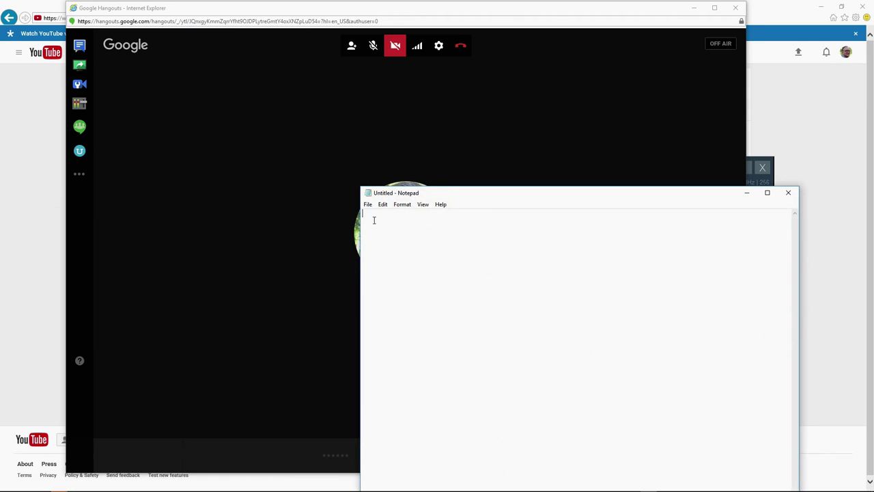
key(ctrl+v)
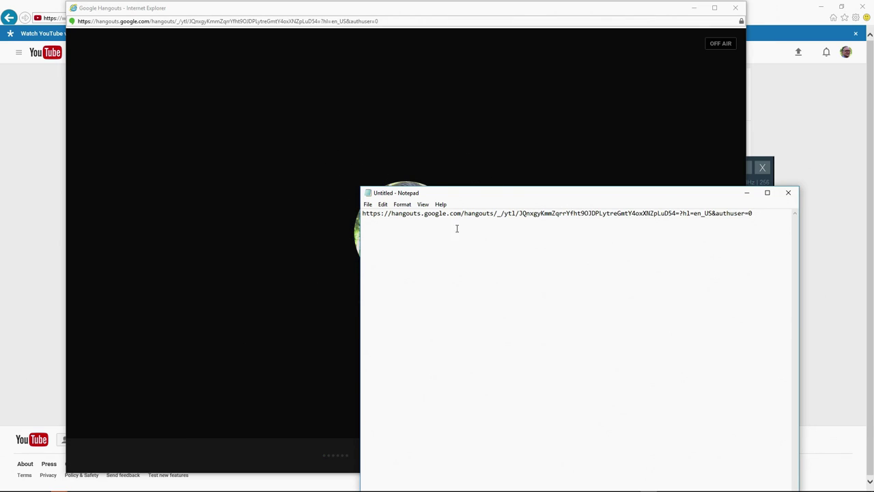
Step: Save the note to the Desktop as Piano Lessons URL.txt and select the URL line
click(369, 205)
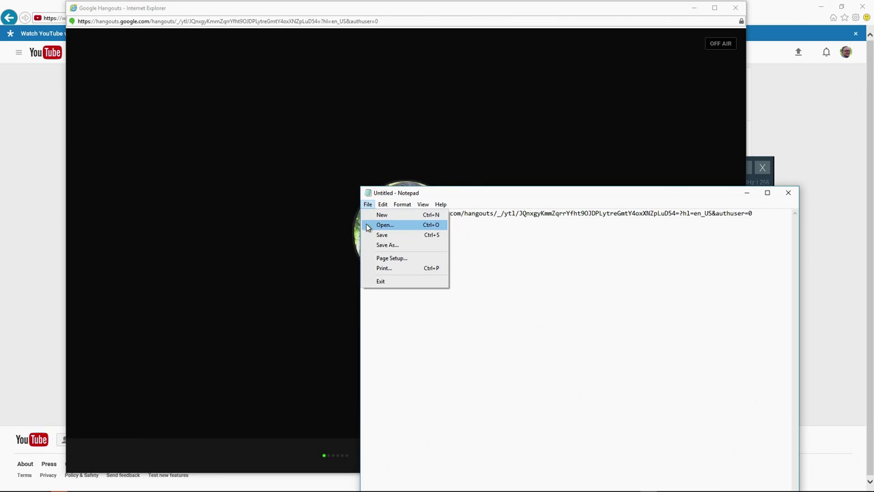
click(379, 236)
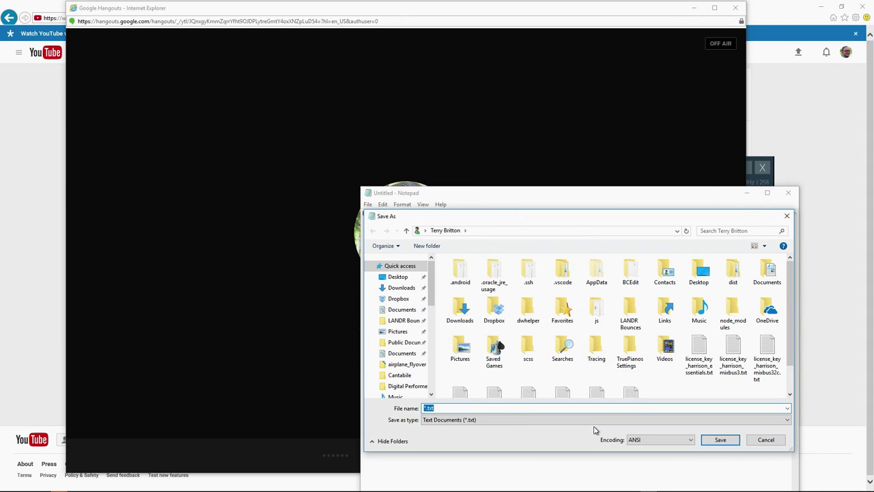
text(Piano Lessons)
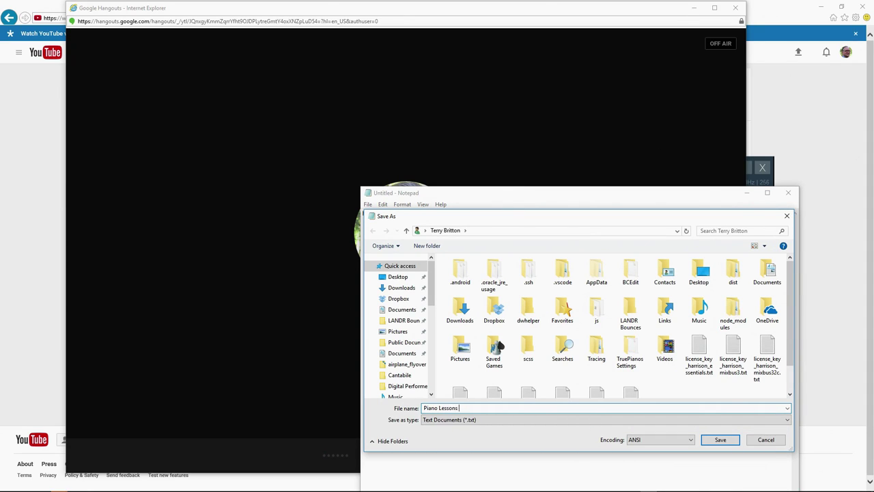
text(L)
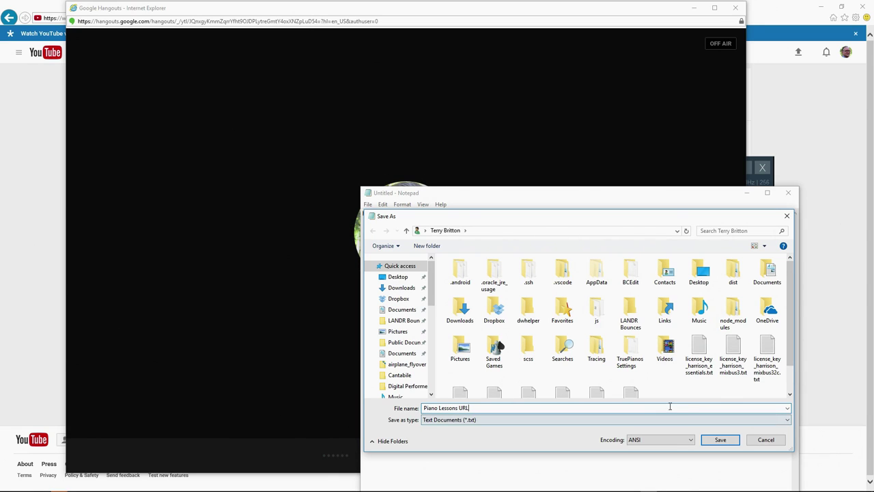
click(396, 277)
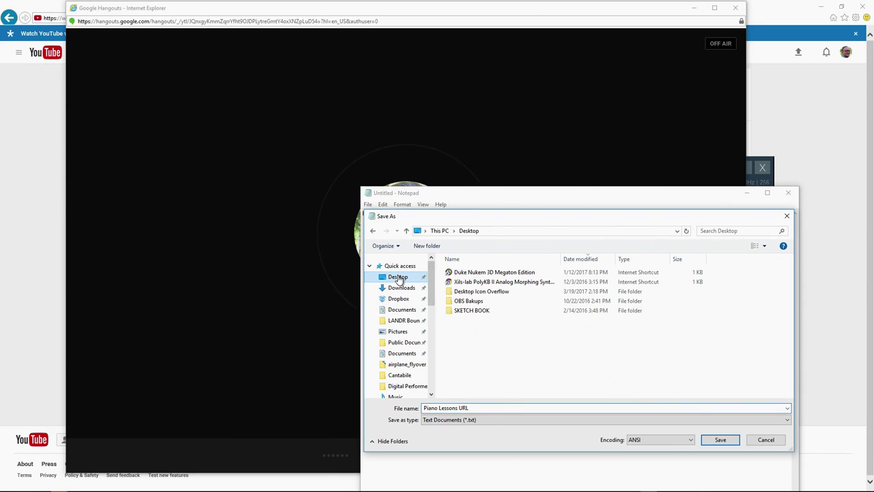
click(720, 439)
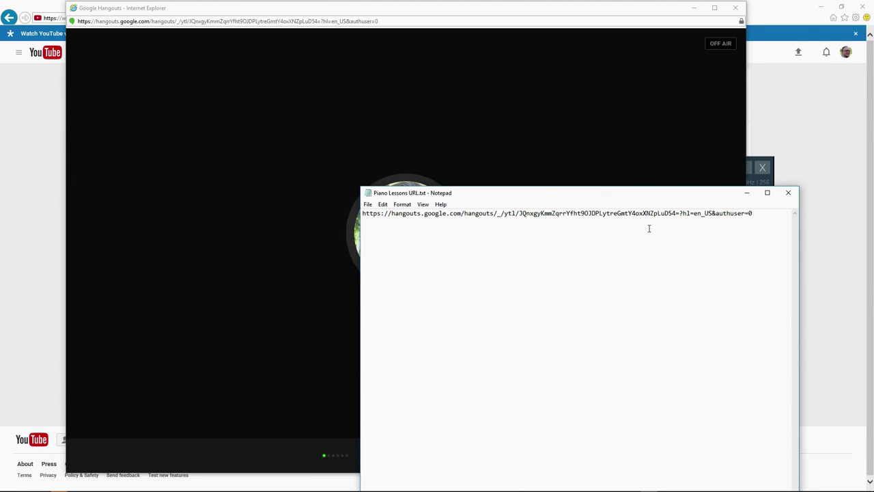
double_click(676, 213)
click(673, 213)
drag(753, 213, 357, 213)
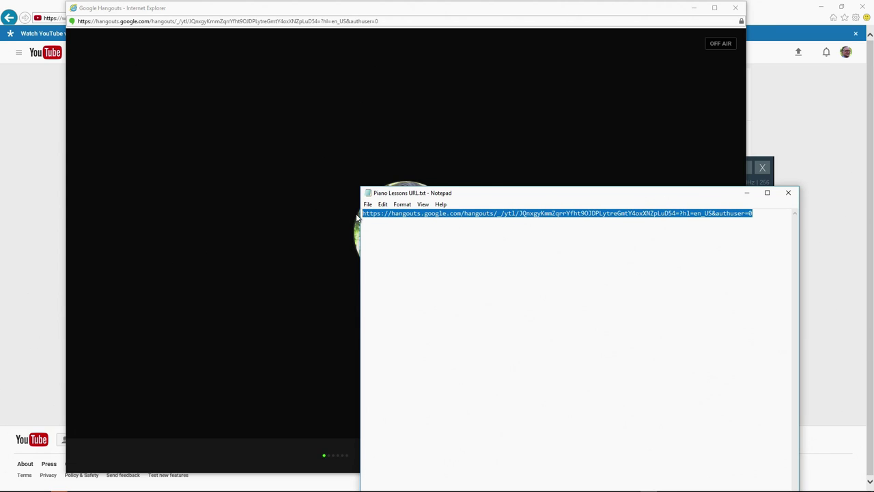
Step: Review the broadcast's YouTube and embed links, then leave the Piano Lessons Hangouts call
click(746, 192)
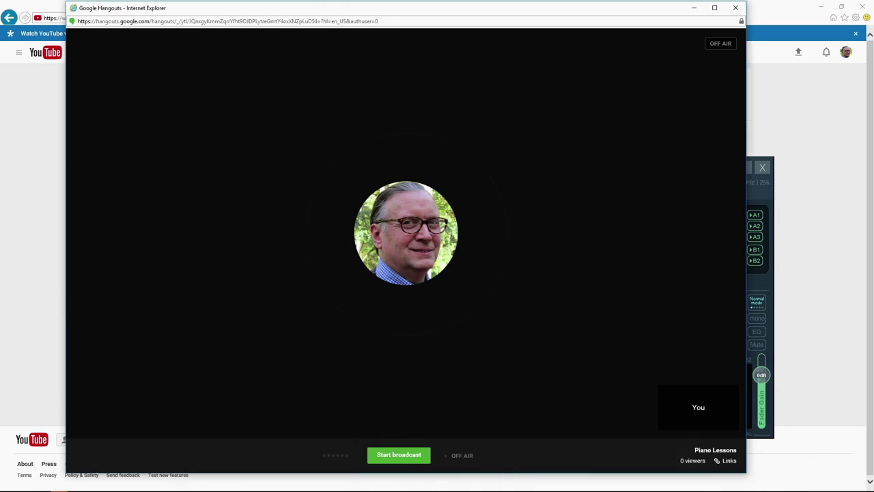
click(728, 461)
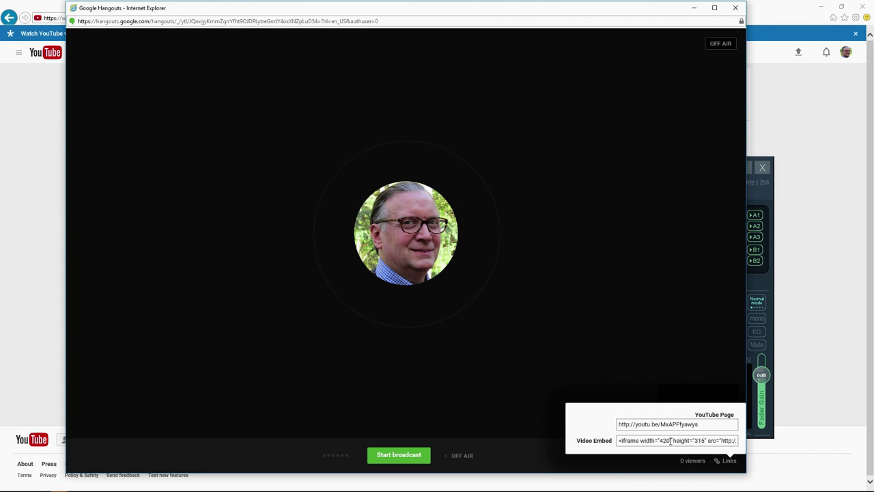
click(727, 463)
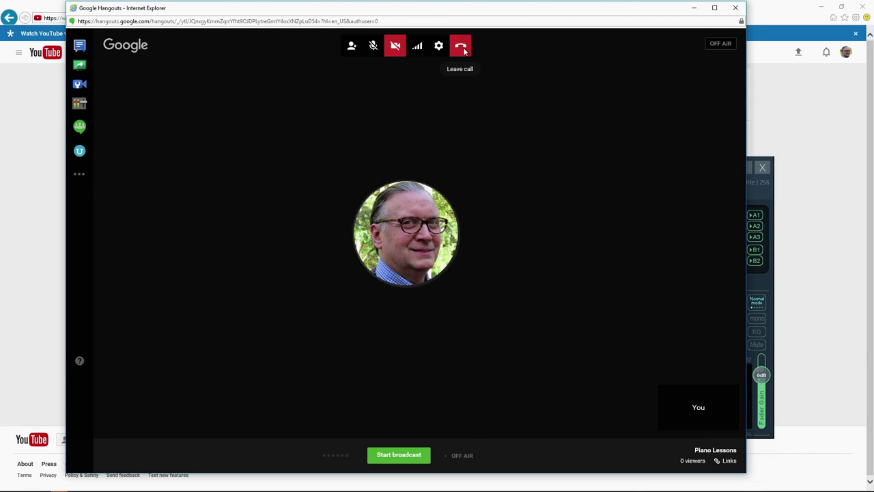
click(404, 22)
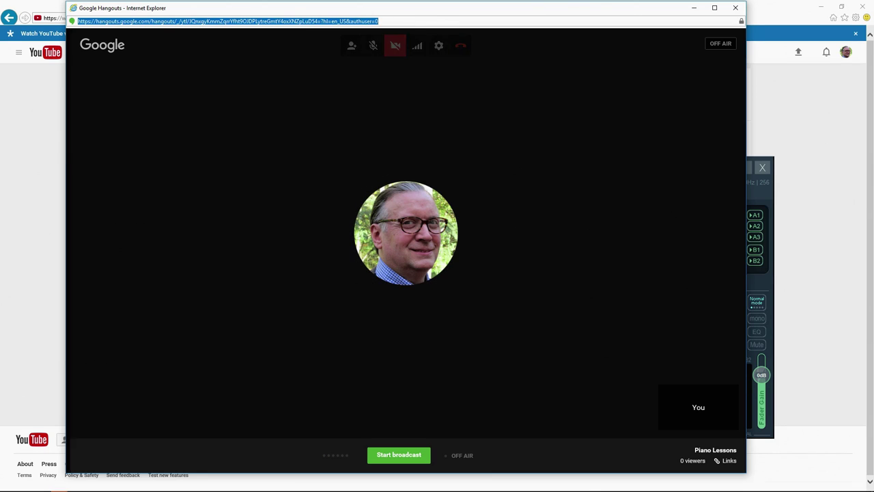
click(460, 46)
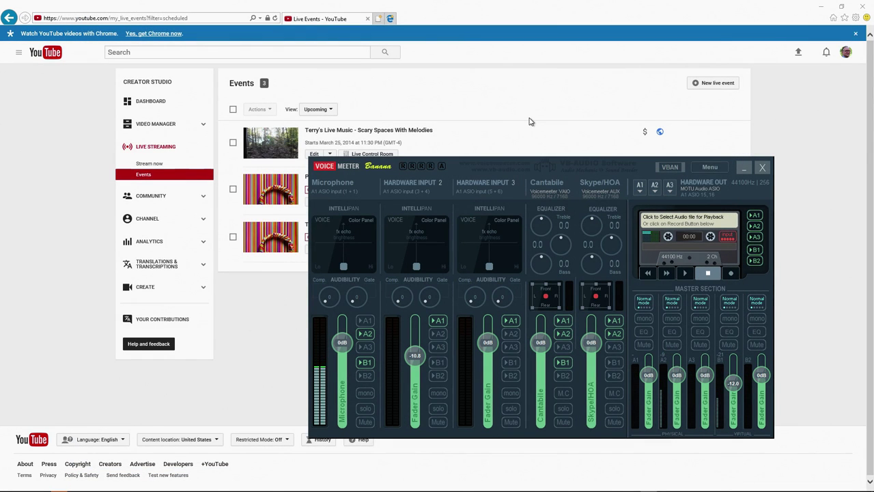
Step: Paste the saved Hangouts call address into a new blank browser tab and try loading it
click(379, 20)
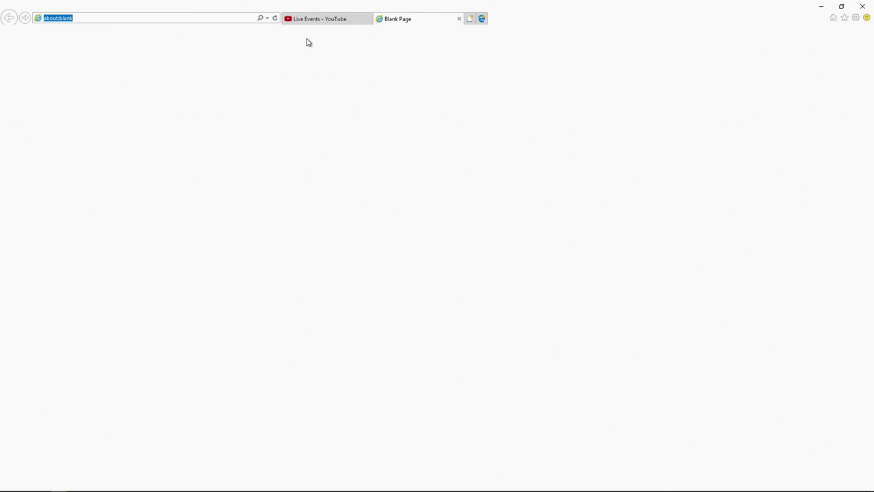
click(247, 18)
double_click(246, 18)
click(247, 18)
key(ctrl+v)
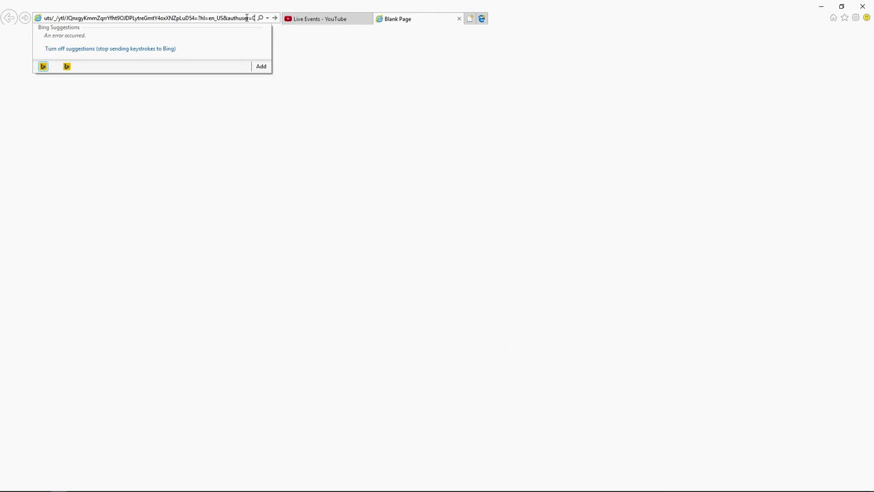
key(Return)
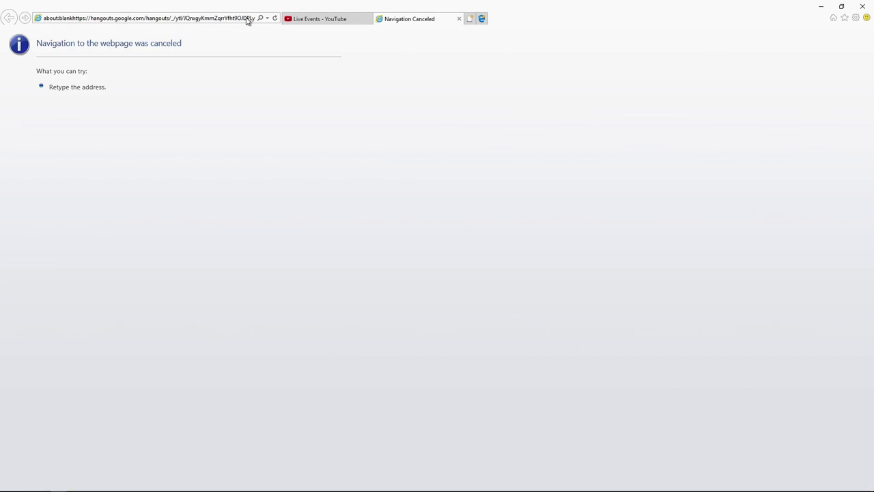
Step: Clear the malformed address, paste the Hangouts URL again and load it
click(194, 17)
key(Home)
click(234, 17)
key(ctrl+c)
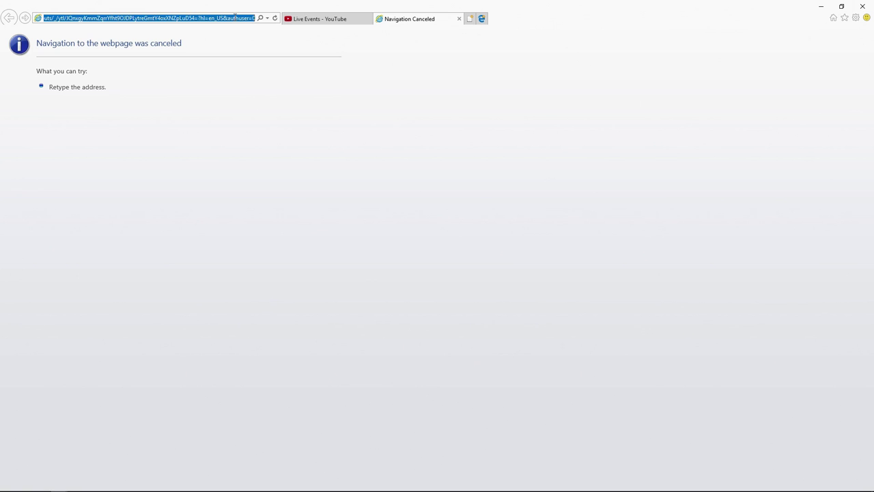
click(234, 18)
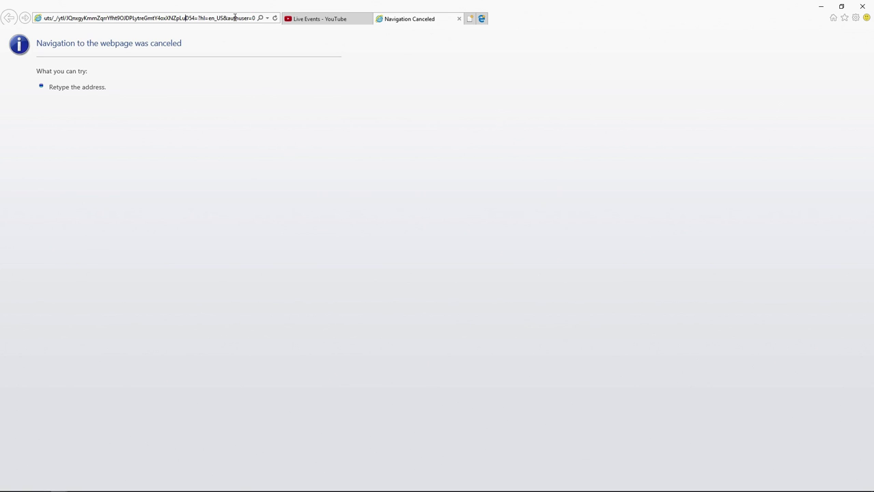
key(Left)
key(Left)
key(Left)
key(Left)
key(Left)
key(Left)
key(Left)
key(Left)
key(Left)
key(Left)
key(Left)
key(Left)
key(Left)
key(Left)
key(Left)
key(Left)
key(Left)
key(Left)
key(Left)
key(Left)
key(Left)
key(Left)
key(Left)
key(Left)
key(Left)
key(Left)
key(Left)
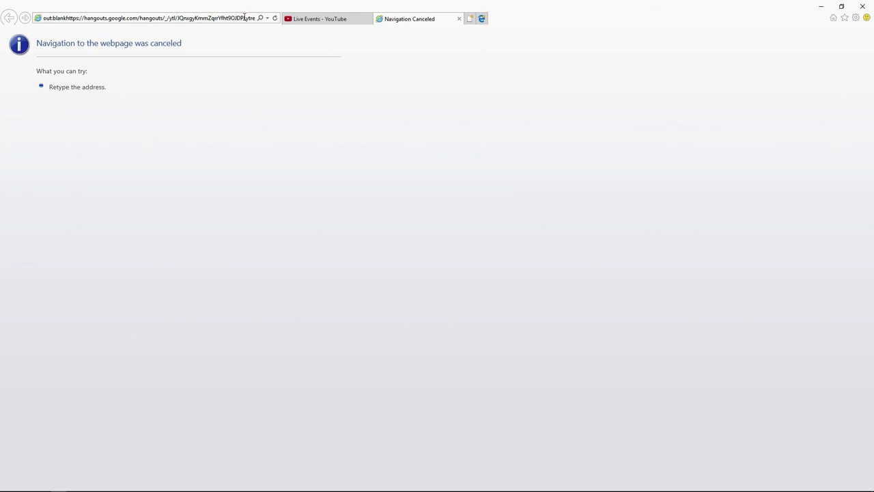
key(shift+End)
key(End)
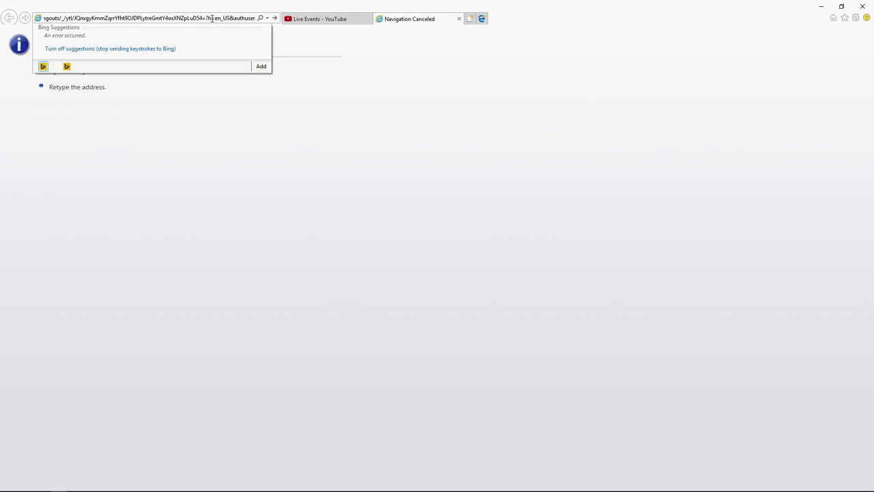
text(\\\\\\\\\\)
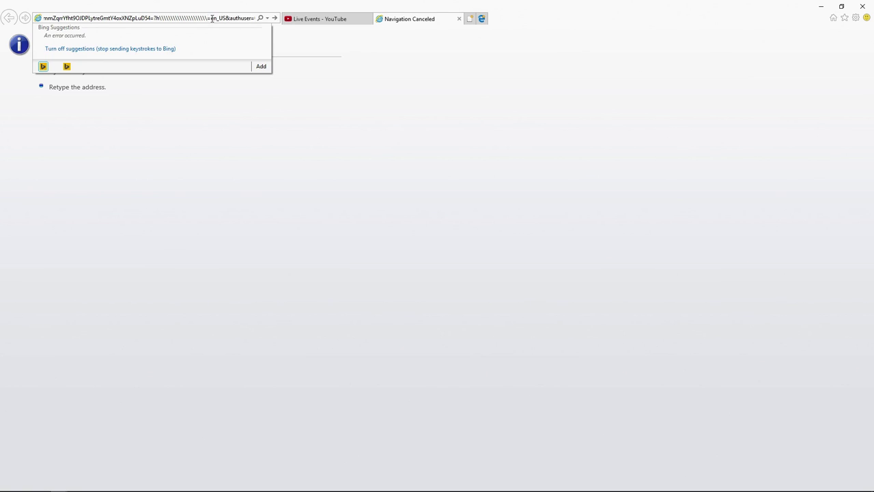
key(BackSpace)
key(BackSpace)
key(BackSpace)
key(BackSpace)
key(BackSpace)
key(BackSpace)
key(BackSpace)
key(BackSpace)
key(BackSpace)
key(BackSpace)
key(BackSpace)
key(BackSpace)
key(BackSpace)
key(BackSpace)
key(BackSpace)
key(BackSpace)
key(BackSpace)
key(BackSpace)
key(BackSpace)
key(BackSpace)
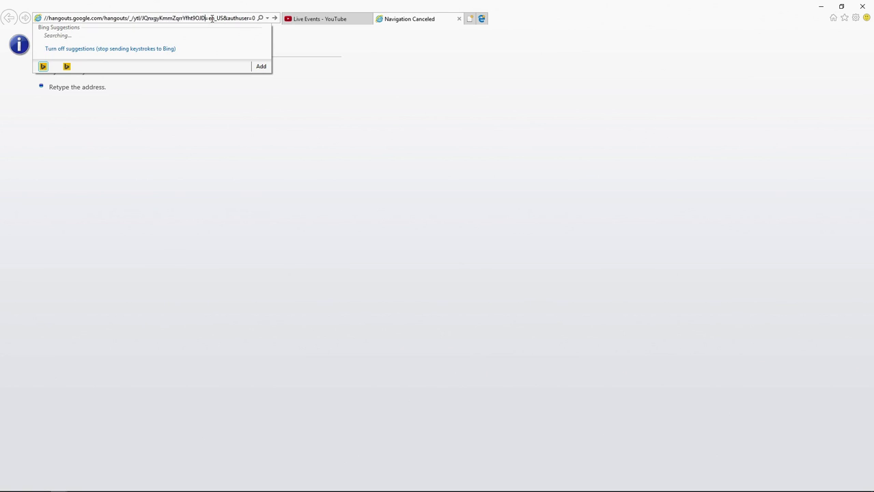
key(BackSpace)
key(BackSpace)
key(BackSpace)
key(BackSpace)
key(BackSpace)
key(BackSpace)
key(BackSpace)
key(BackSpace)
key(BackSpace)
key(BackSpace)
key(BackSpace)
key(BackSpace)
key(BackSpace)
key(BackSpace)
key(BackSpace)
key(BackSpace)
key(BackSpace)
key(BackSpace)
key(BackSpace)
key(BackSpace)
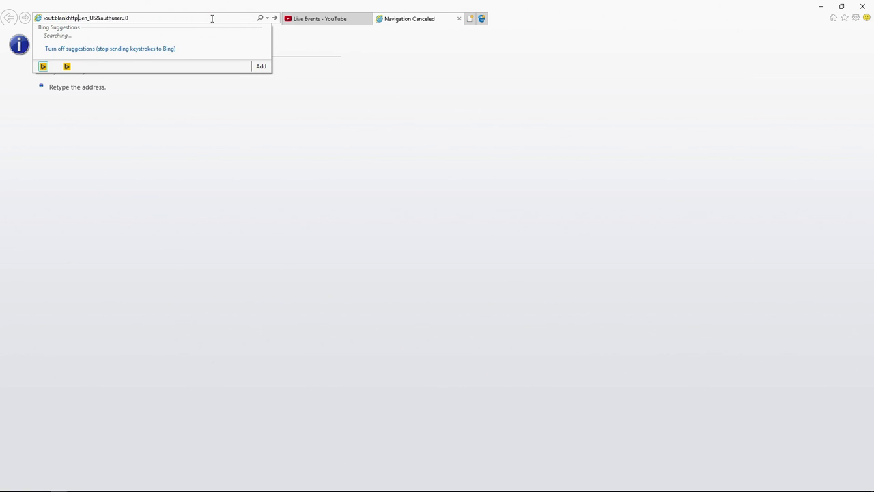
key(BackSpace)
key(BackSpace)
key(BackSpace)
key(BackSpace)
key(BackSpace)
key(BackSpace)
key(BackSpace)
key(BackSpace)
key(BackSpace)
key(BackSpace)
key(BackSpace)
key(BackSpace)
key(BackSpace)
key(Delete)
key(Delete)
key(Delete)
key(Delete)
key(Delete)
key(Delete)
key(Delete)
key(Delete)
key(Delete)
key(Delete)
key(Delete)
key(Delete)
key(Delete)
key(Delete)
key(Delete)
key(Delete)
key(Delete)
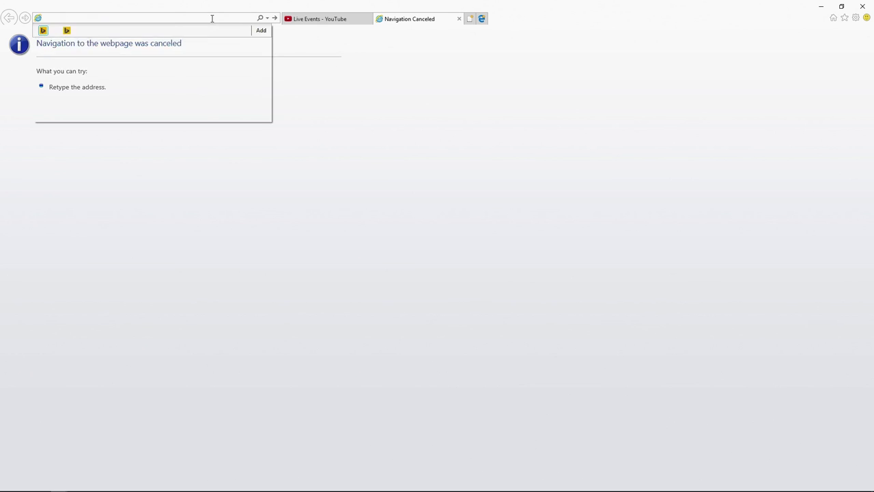
key(ctrl+v)
key(Return)
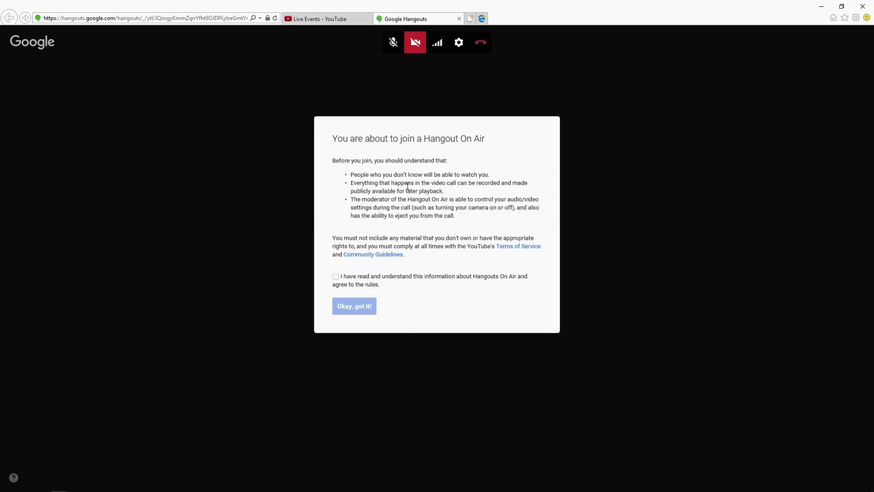
Step: Agree to the Hangouts On Air rules, dismiss the notice and join the call
click(335, 277)
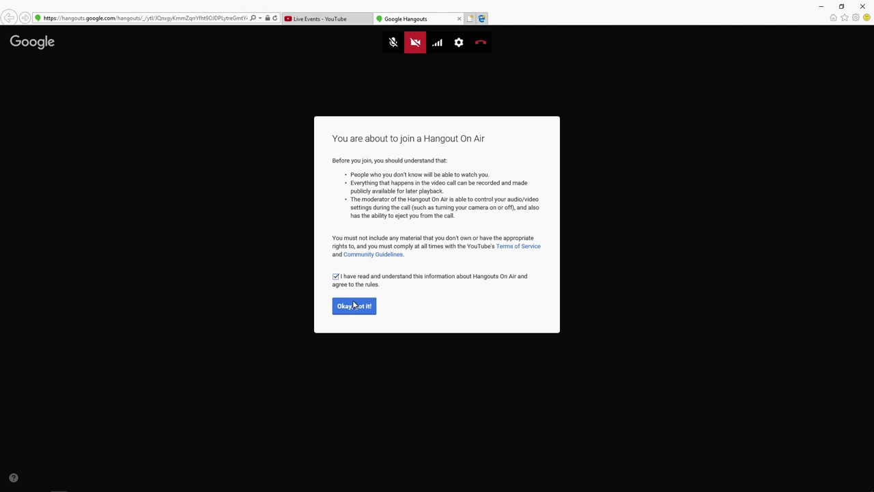
click(353, 305)
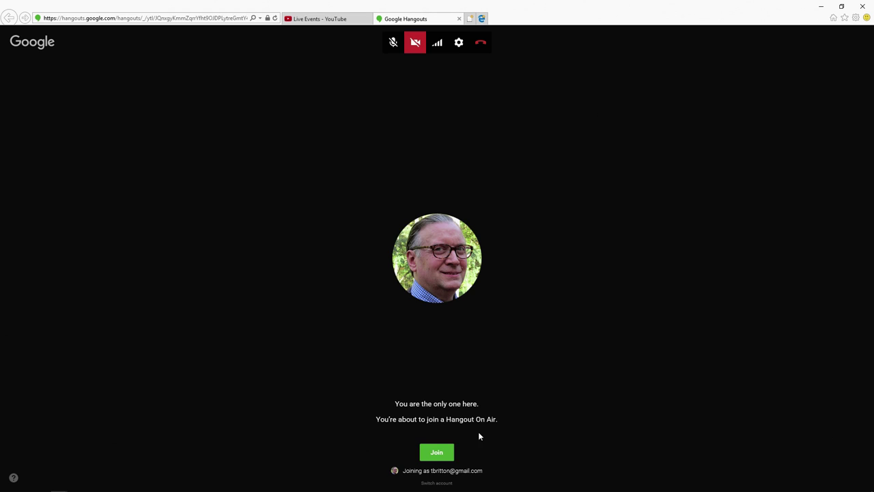
click(439, 452)
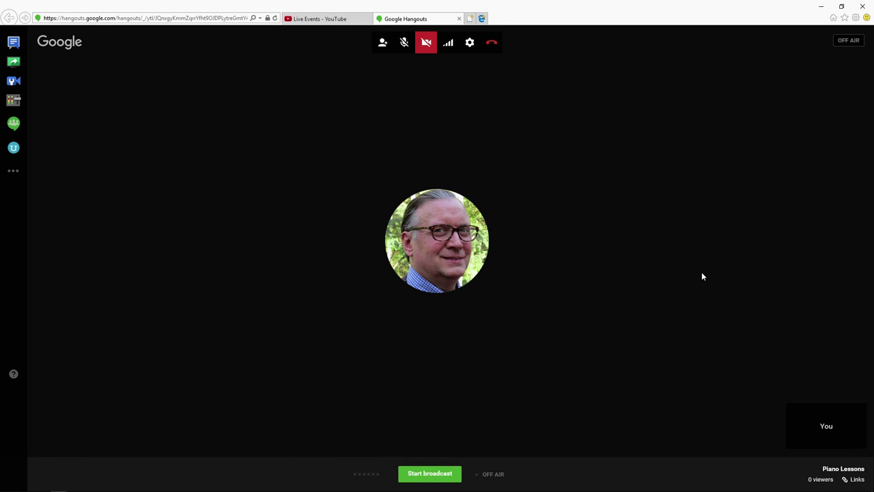
Step: Switch the call's audio mode from Voice to Studio, save, and confirm it stuck
click(469, 43)
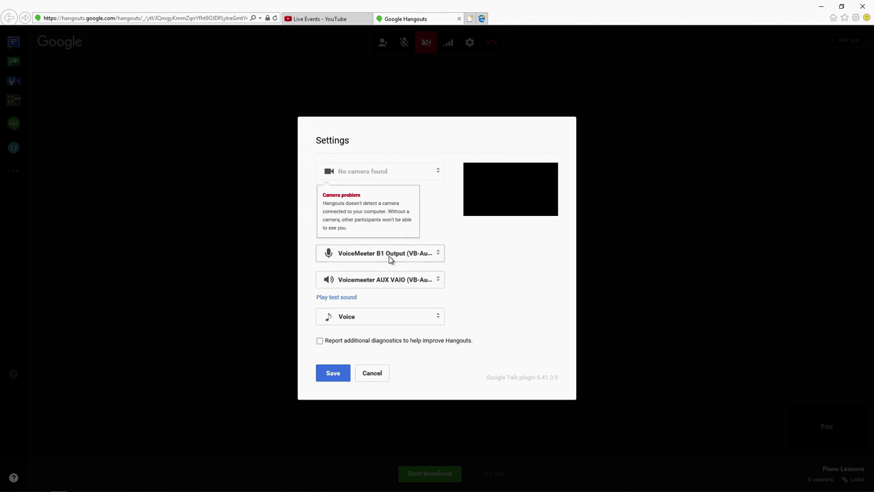
click(390, 315)
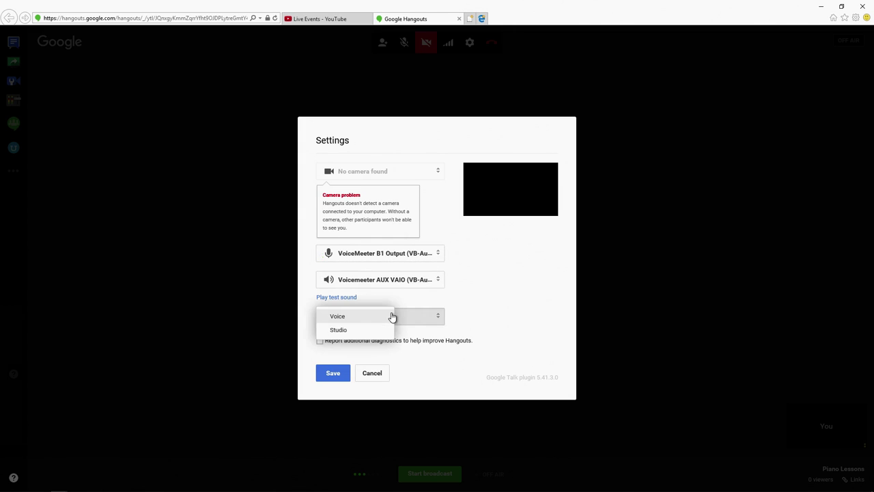
click(362, 331)
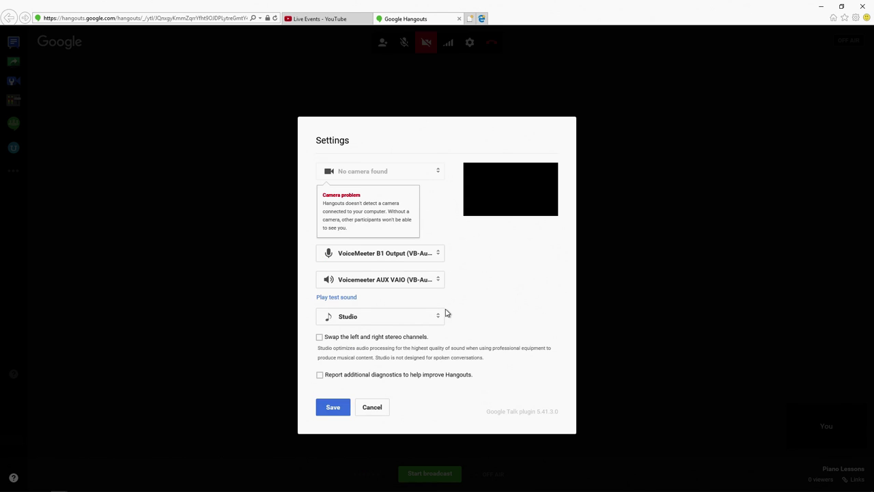
click(336, 407)
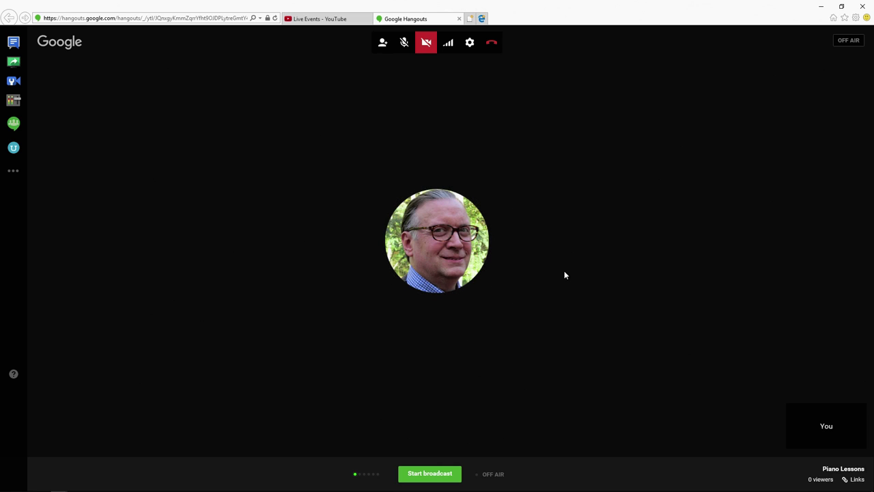
click(469, 42)
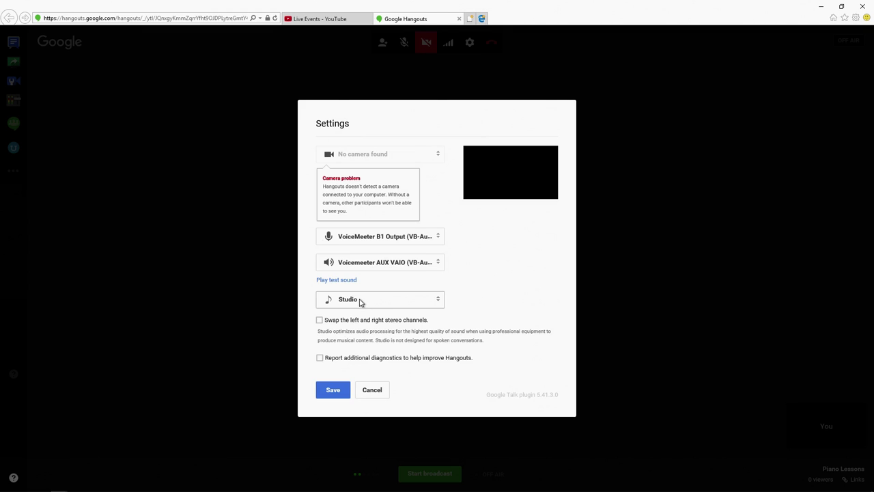
click(372, 394)
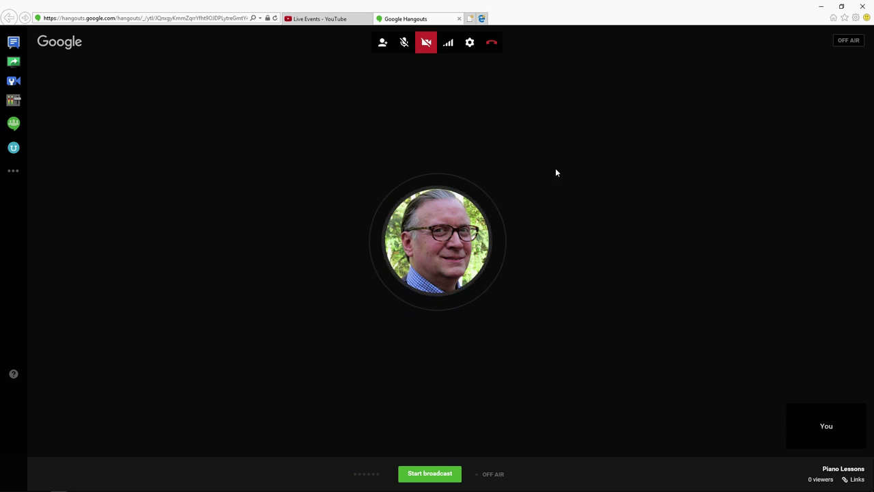
Step: Hang up the Hangouts call and confirm closing its tab
click(491, 43)
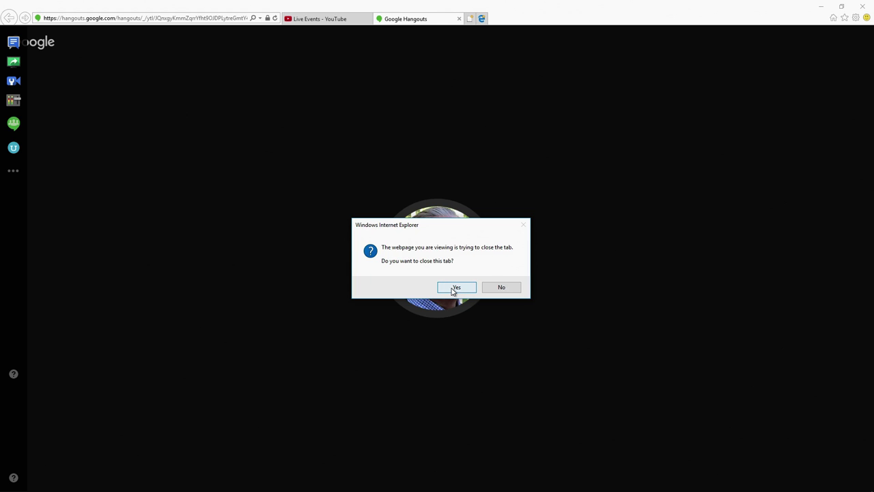
click(453, 288)
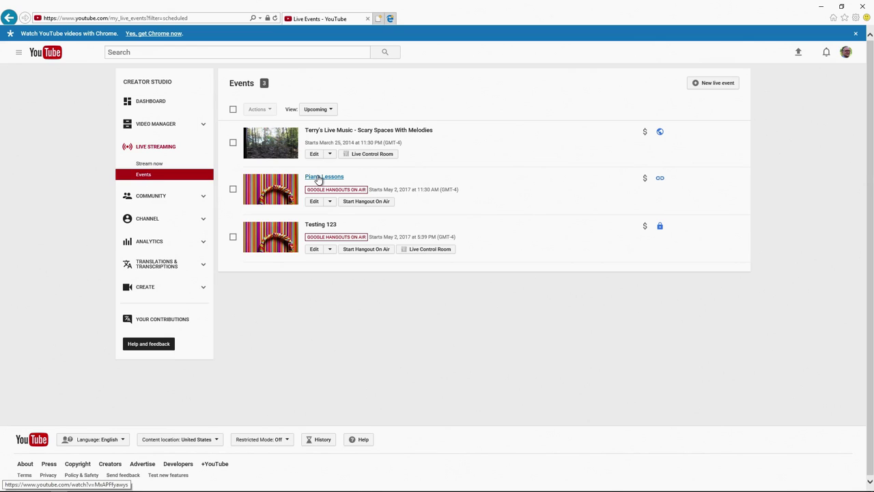
click(372, 208)
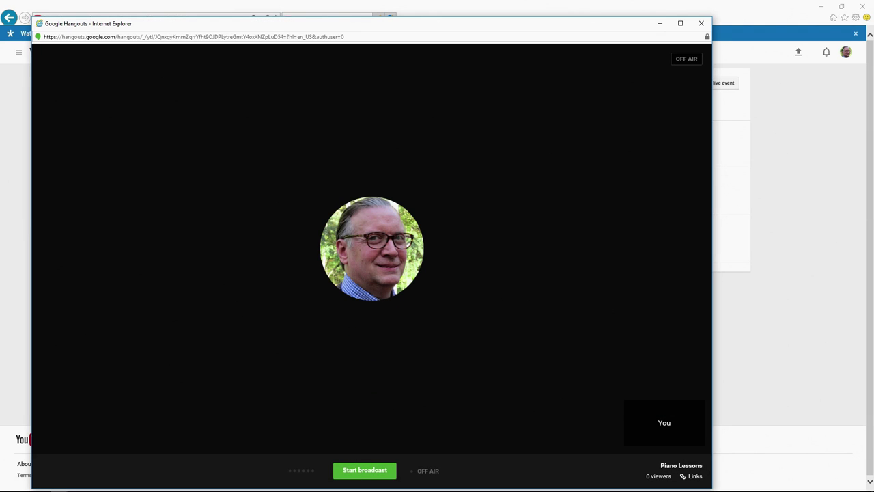
mouse_move(462, 176)
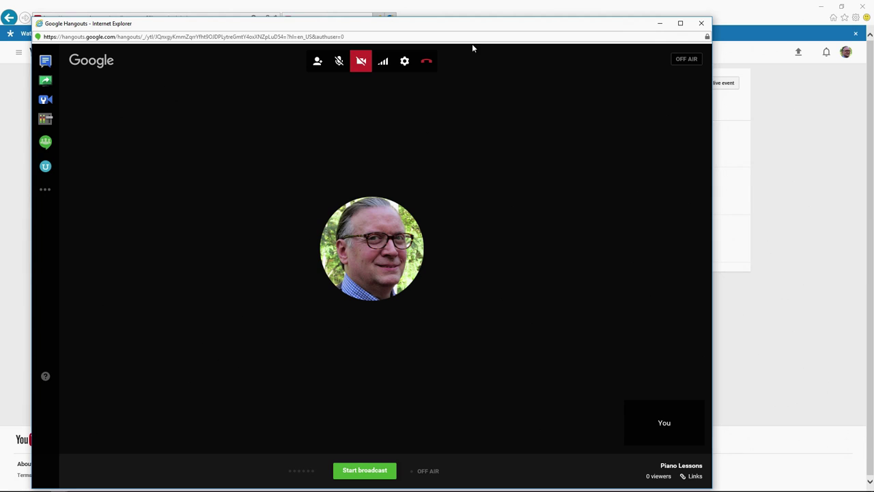
click(427, 62)
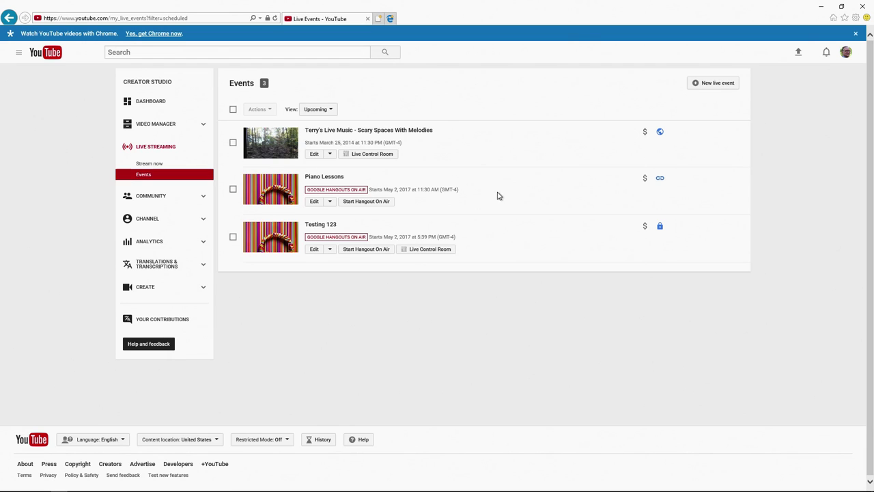
Step: Restart the Piano Lessons Hangout On Air, retry the connection, accept the On Air rules and join
click(374, 203)
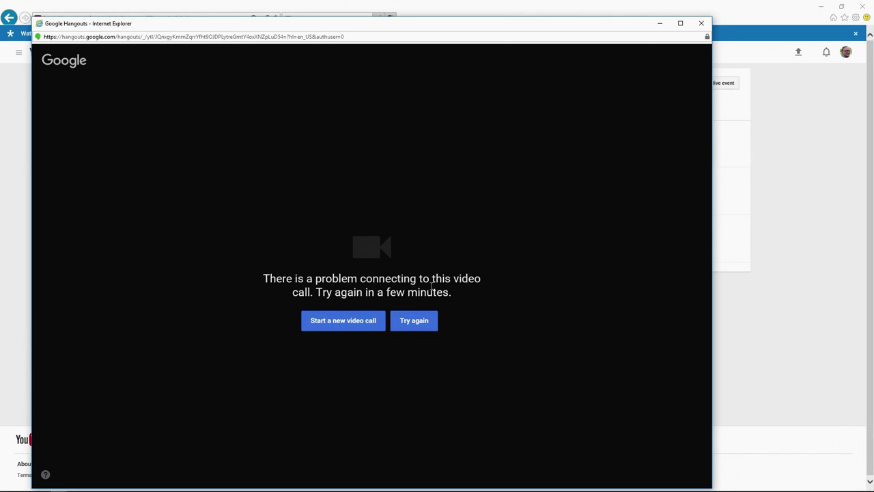
click(424, 323)
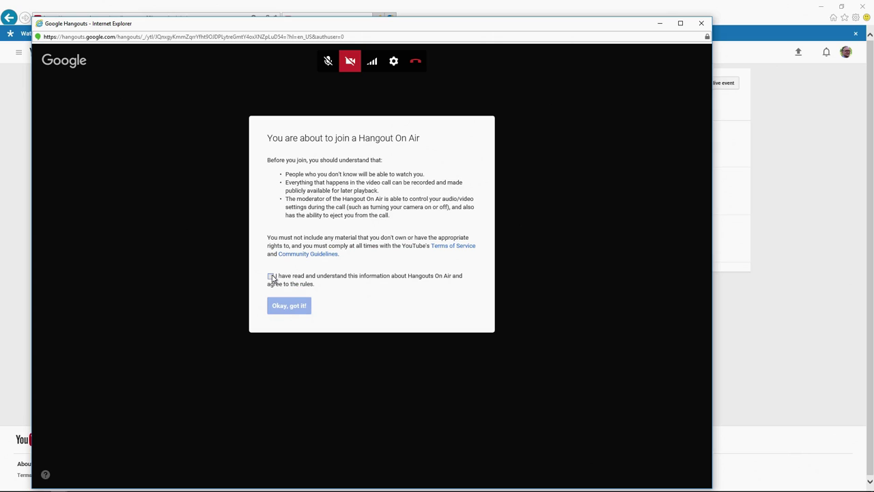
click(271, 277)
click(288, 305)
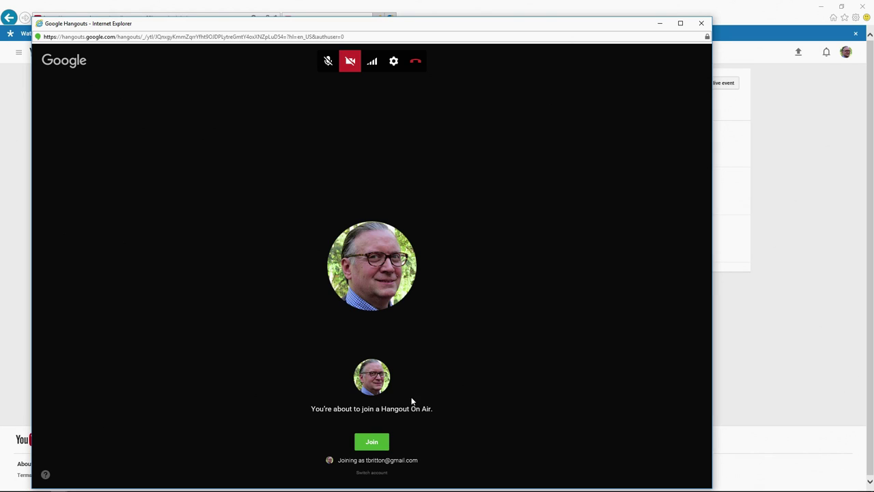
click(382, 436)
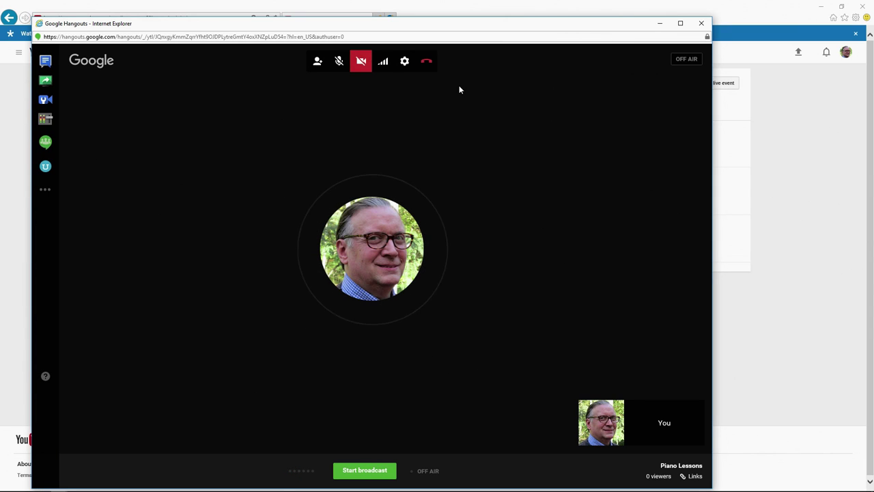
Step: Check the call settings without saving anything, then hang up the Piano Lessons call before going on air
click(403, 61)
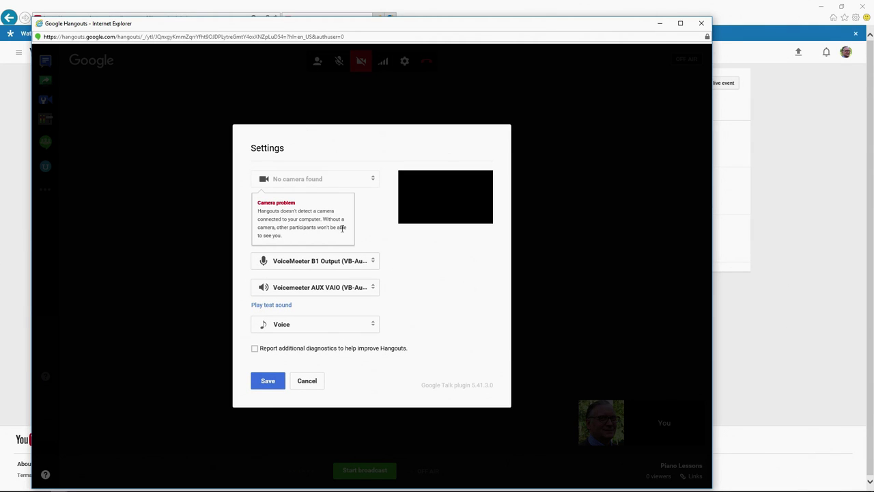
click(307, 381)
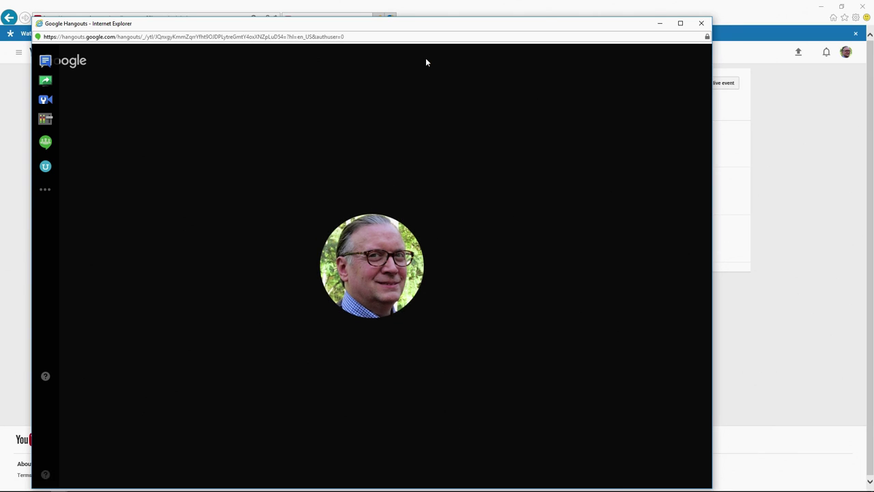
click(426, 61)
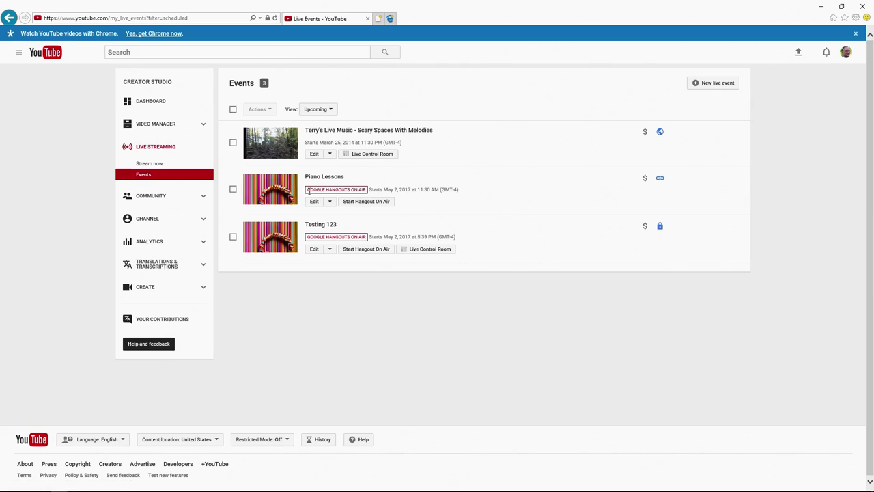
Step: Select the Piano Lessons event and review its Actions menu without choosing any action
click(232, 189)
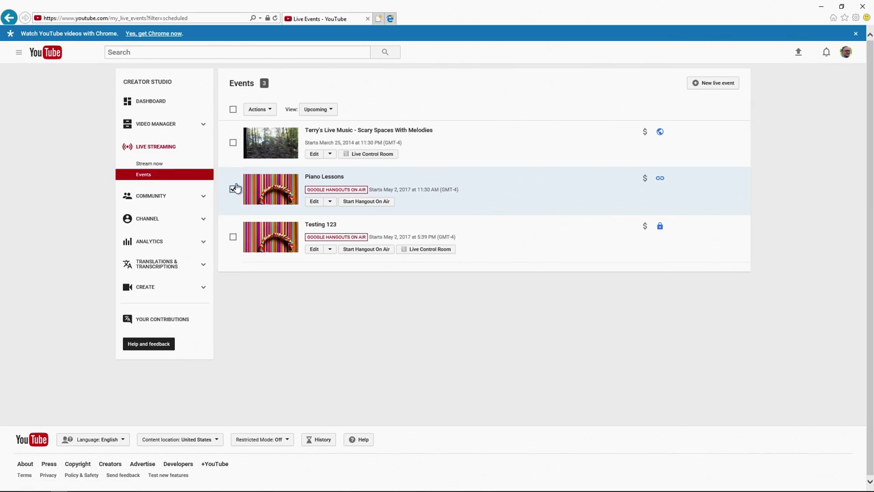
click(260, 110)
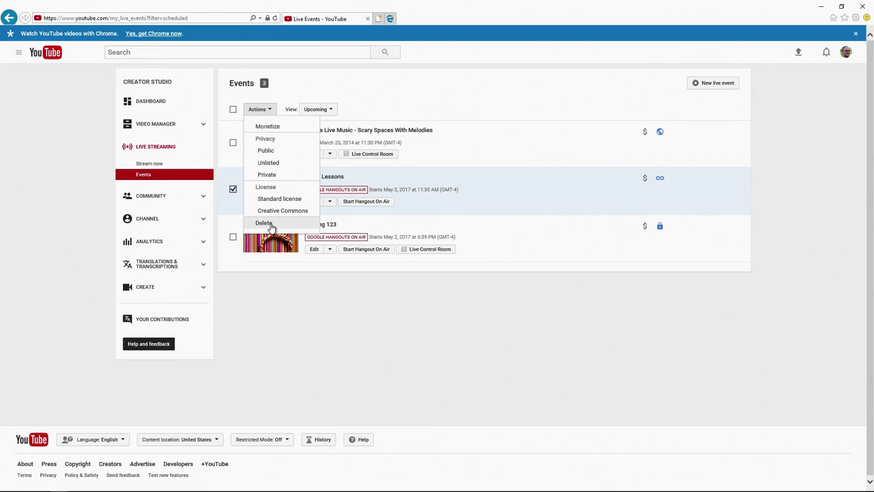
click(278, 304)
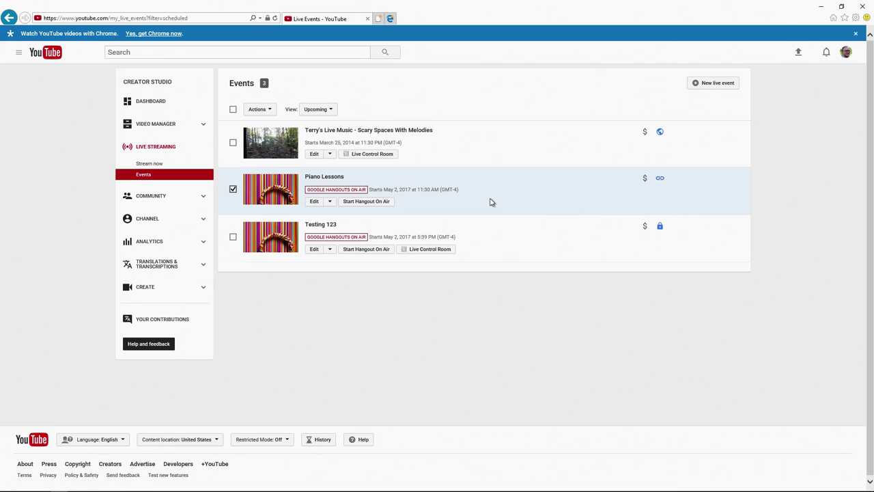
Step: Change the Piano Lessons start date to May 3, 2017 and save
click(314, 202)
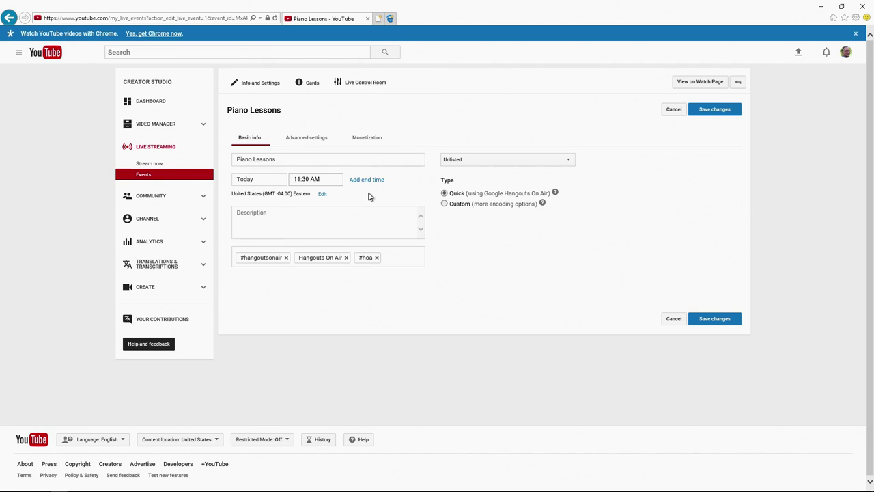
click(269, 179)
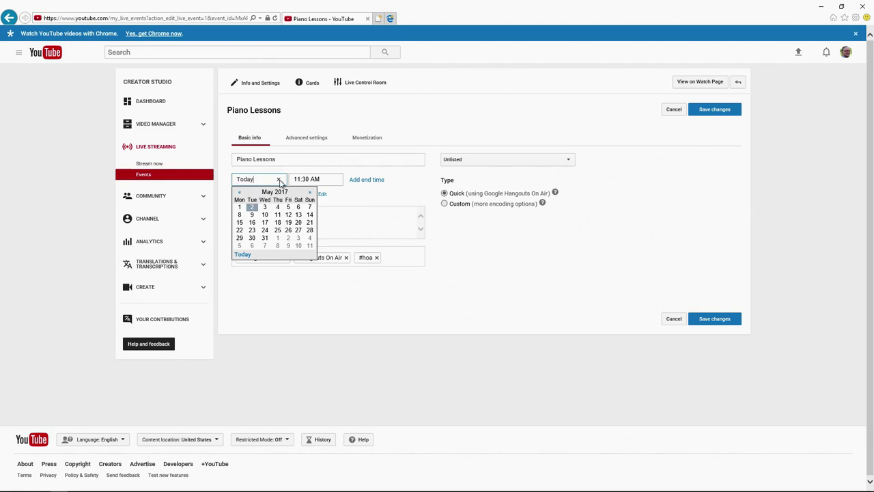
click(264, 208)
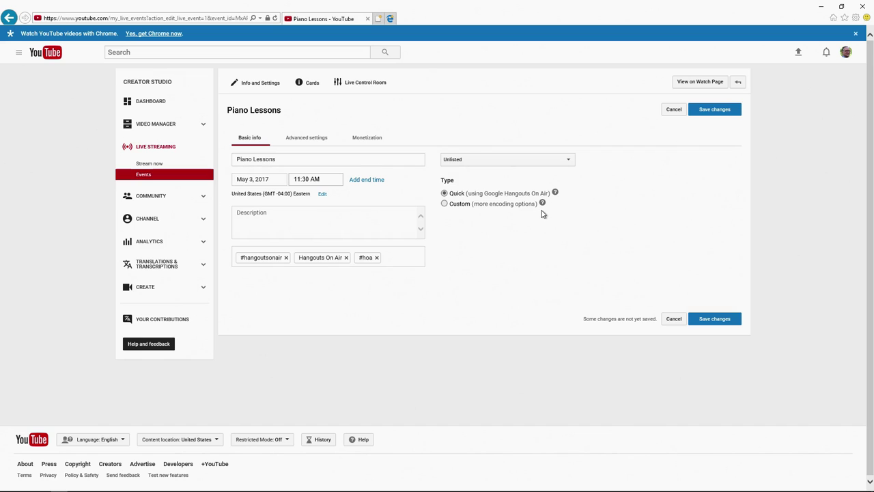
click(725, 320)
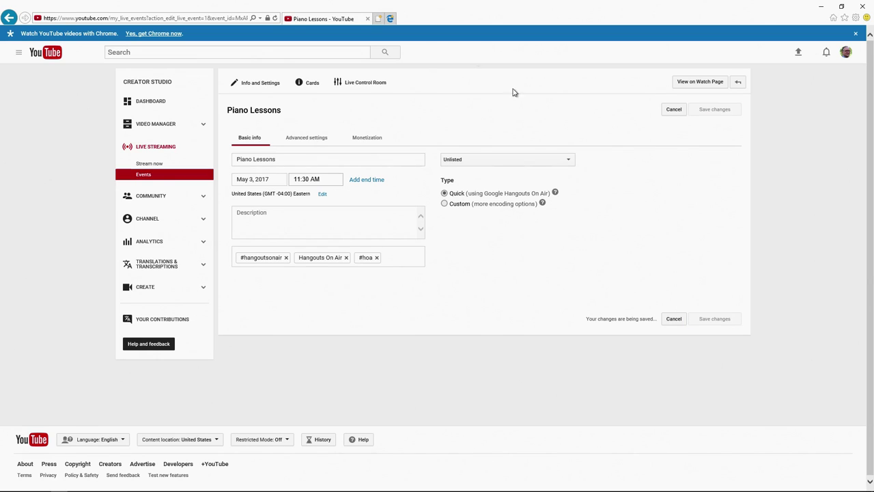
Step: Review the event's Advanced settings and Basic info, leaving the title unchanged, then return to Events
click(305, 138)
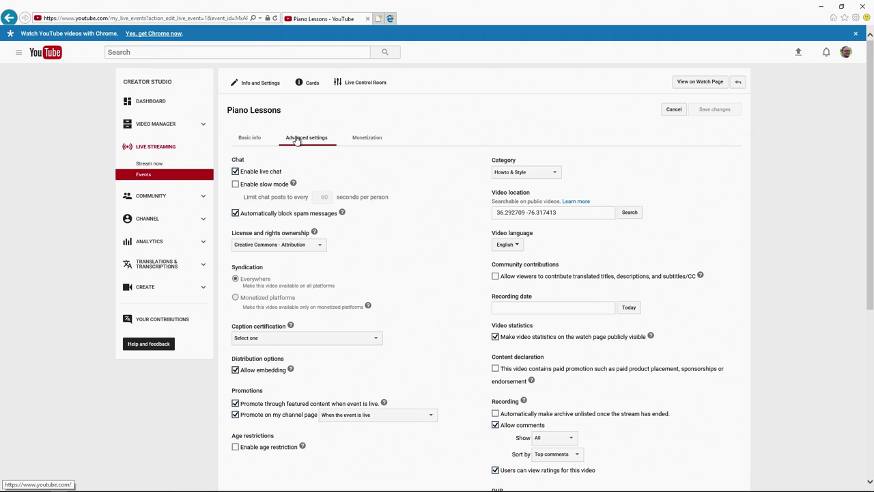
click(252, 139)
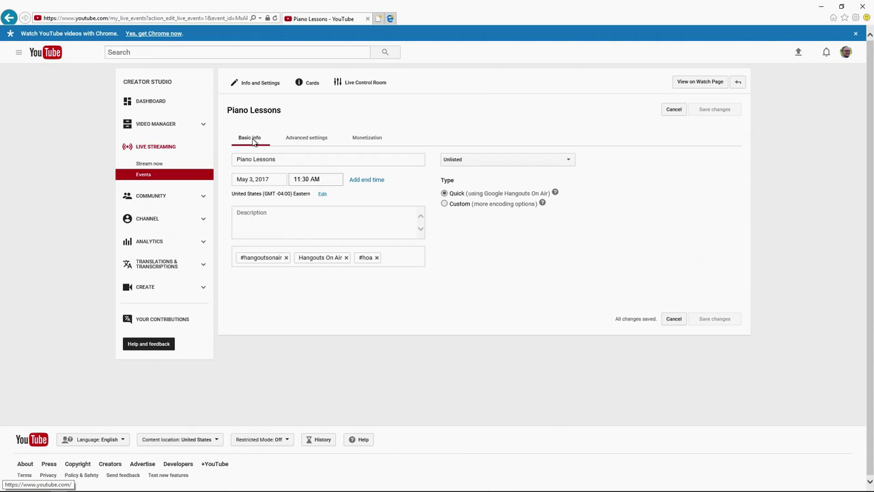
click(323, 159)
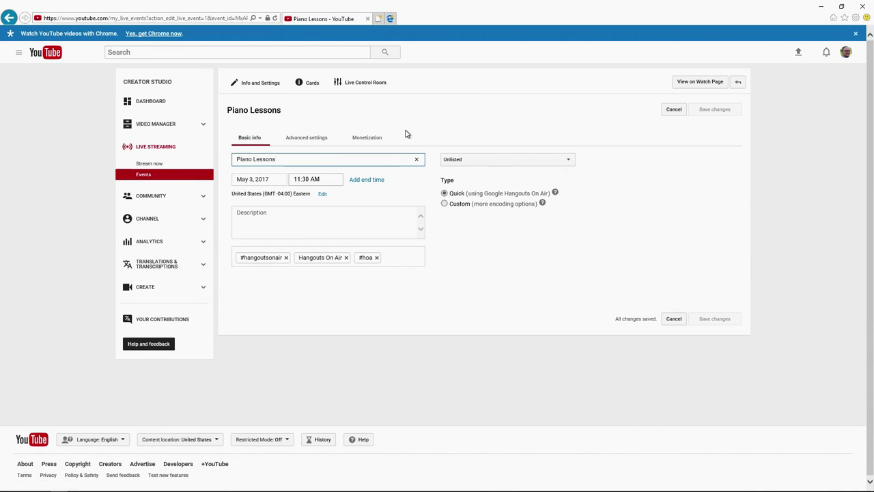
click(259, 84)
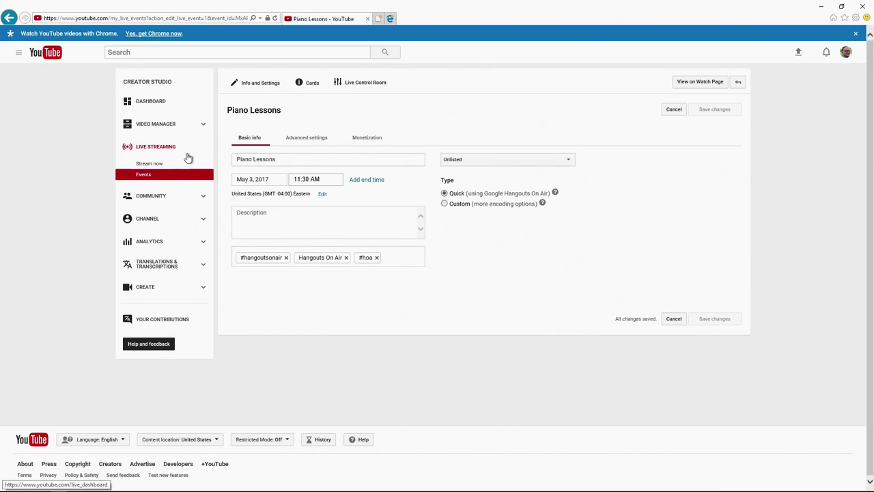
click(157, 176)
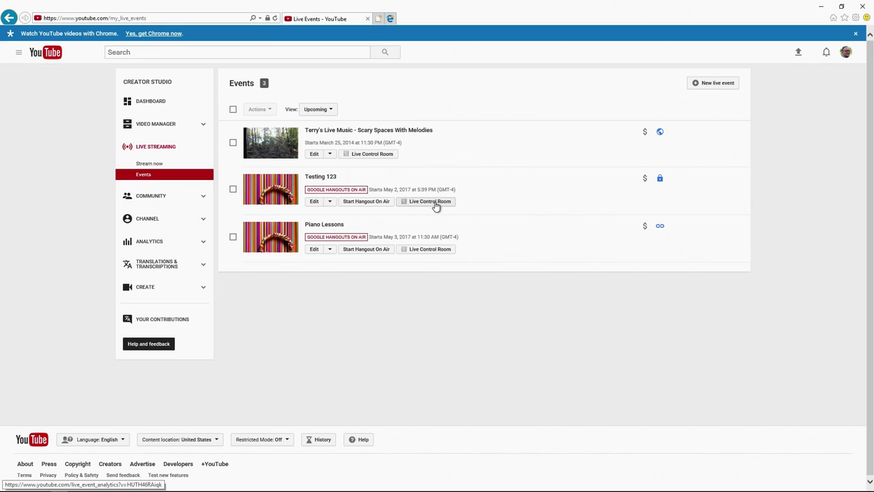
Step: Open the Piano Lessons live control room and scroll through its Preview and Public View players
click(429, 251)
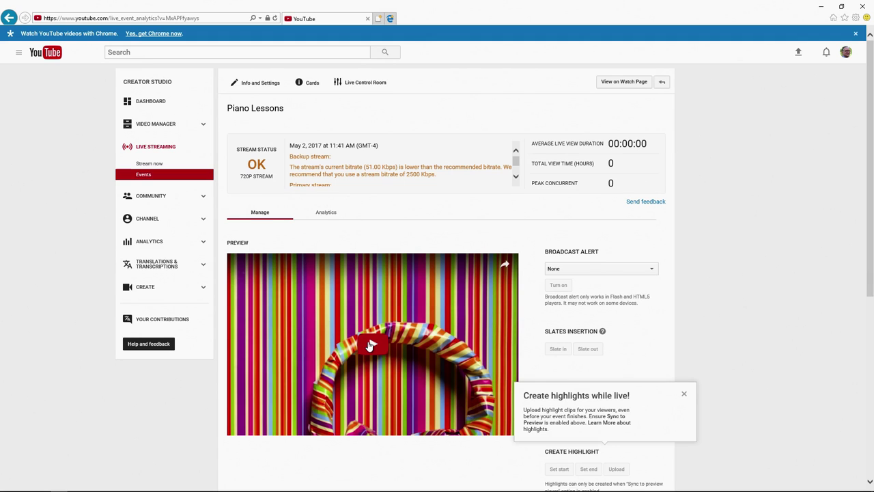
scroll(369, 345, down, 3)
scroll(369, 345, down, 2)
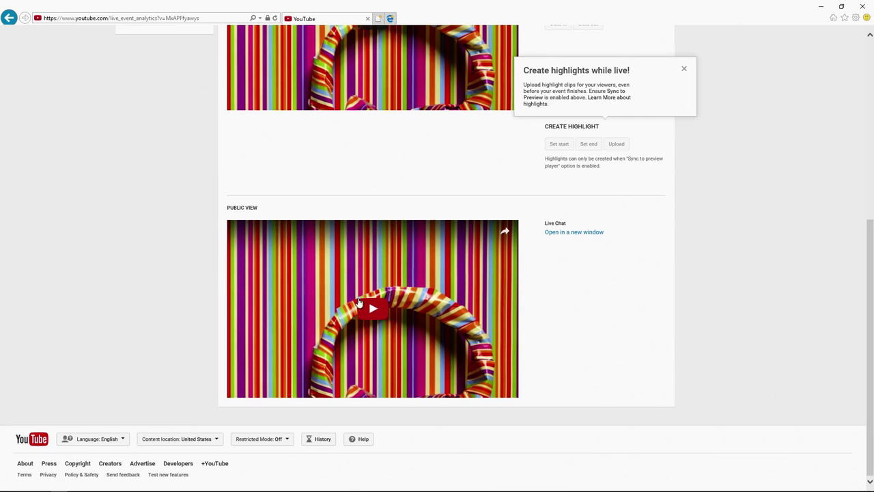
scroll(452, 319, up, 6)
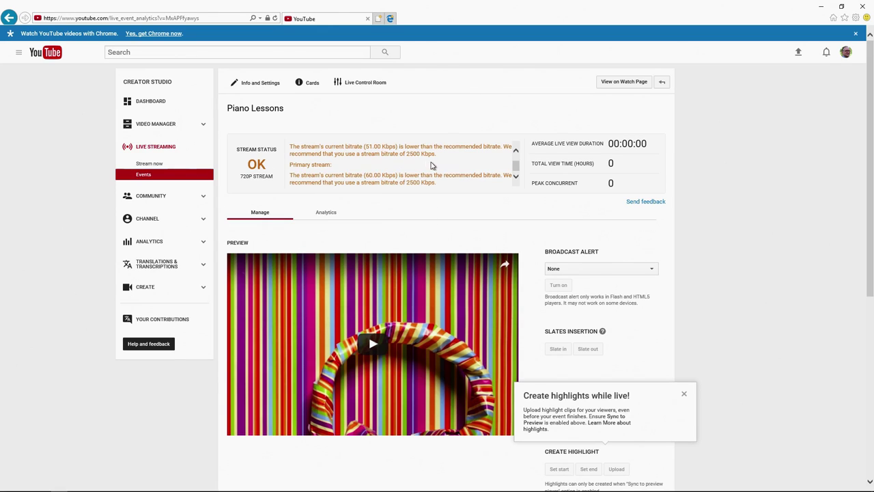
scroll(427, 165, down, 3)
scroll(424, 167, up, 3)
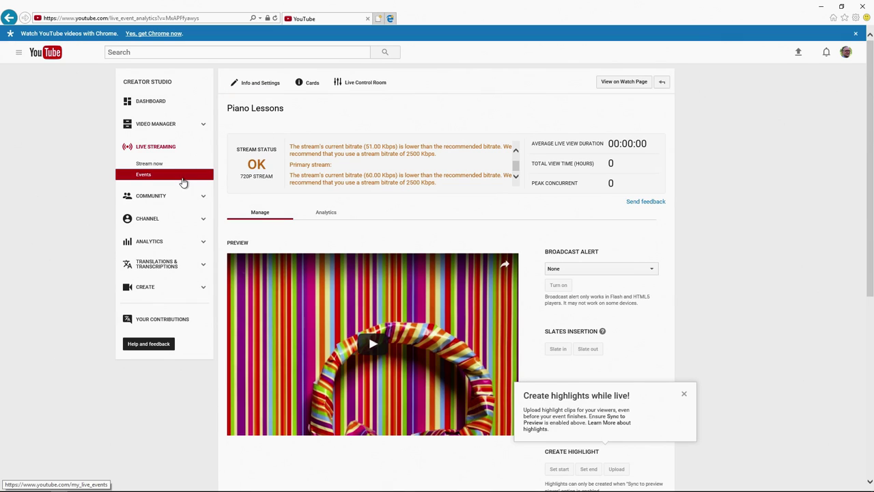
Step: Return to the Events list, then close the browser window
click(183, 179)
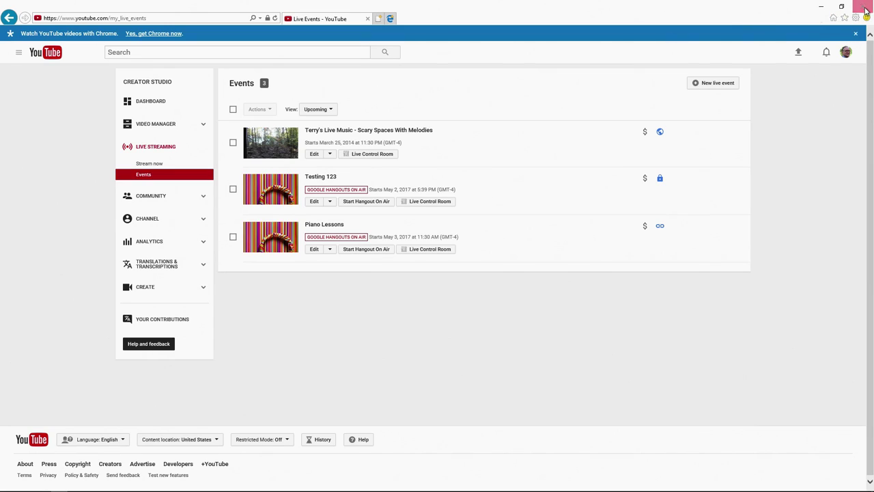
click(864, 8)
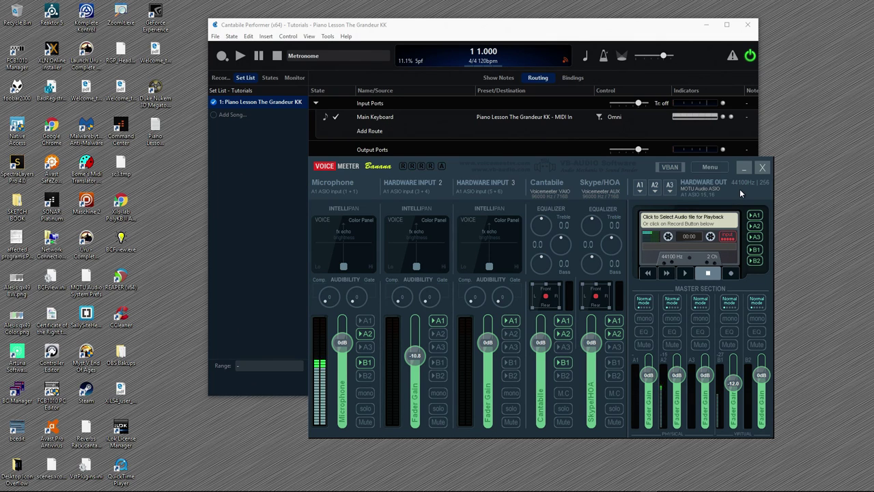
click(710, 167)
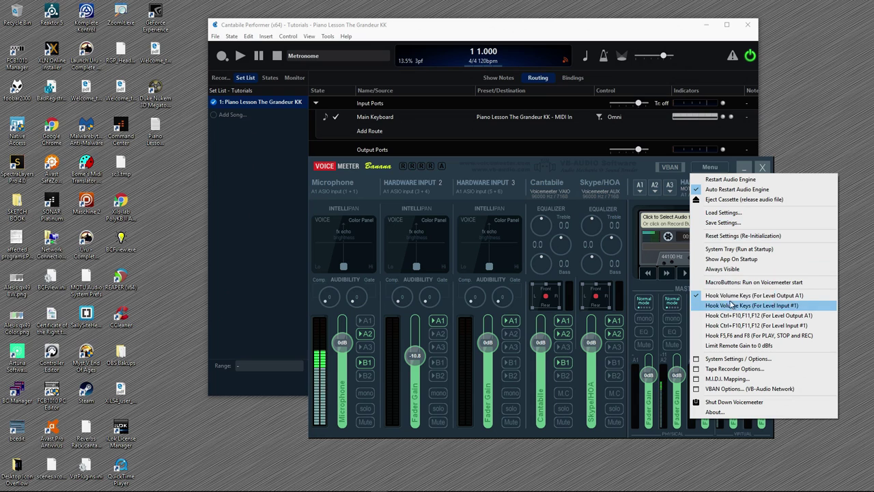
click(722, 213)
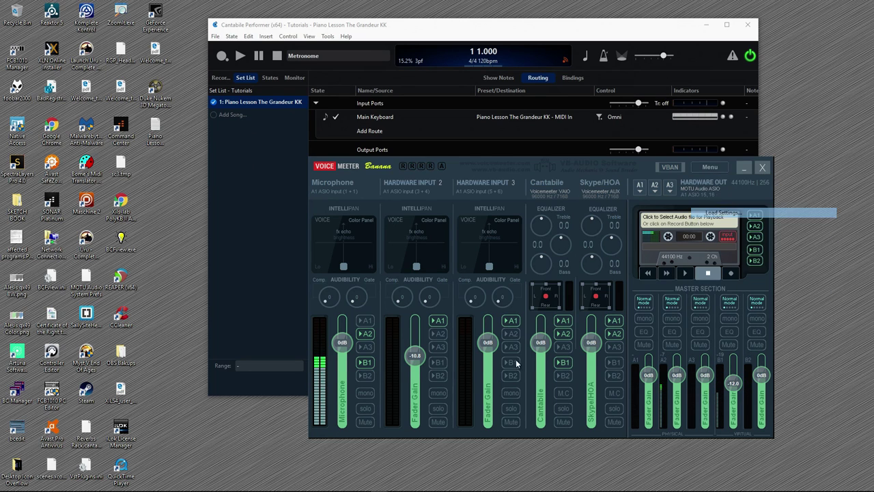
scroll(494, 245, down, 10)
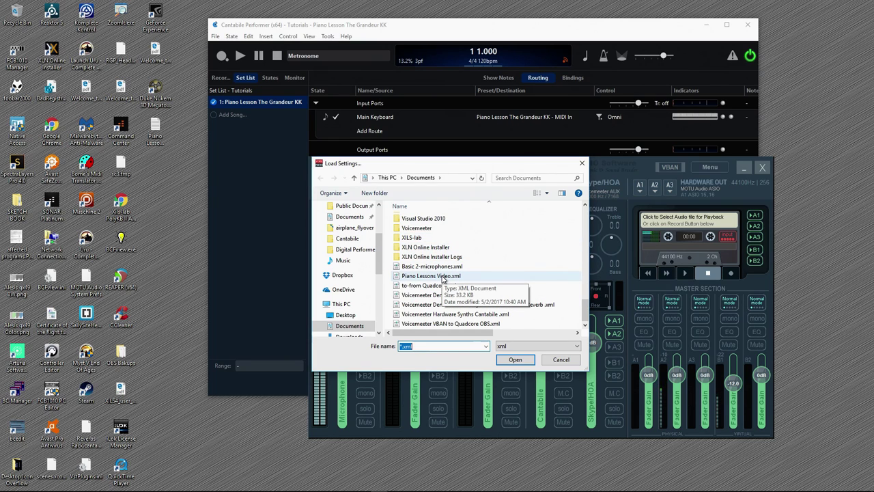
click(558, 360)
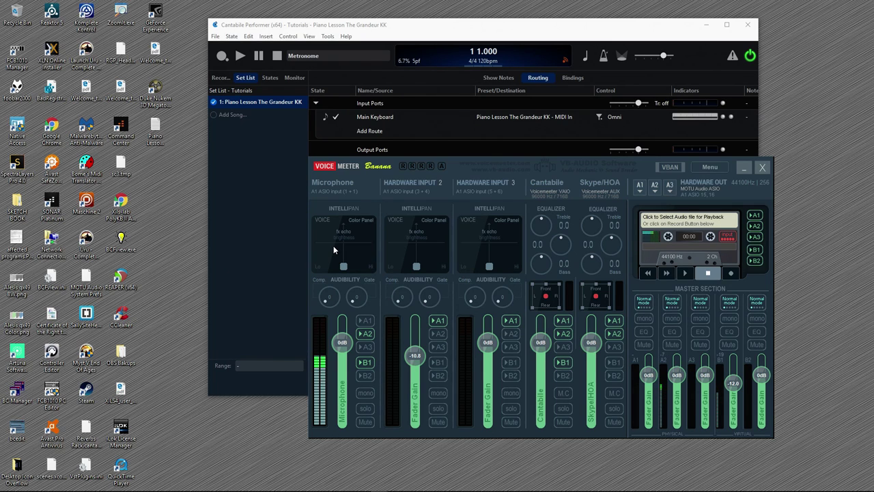
click(273, 173)
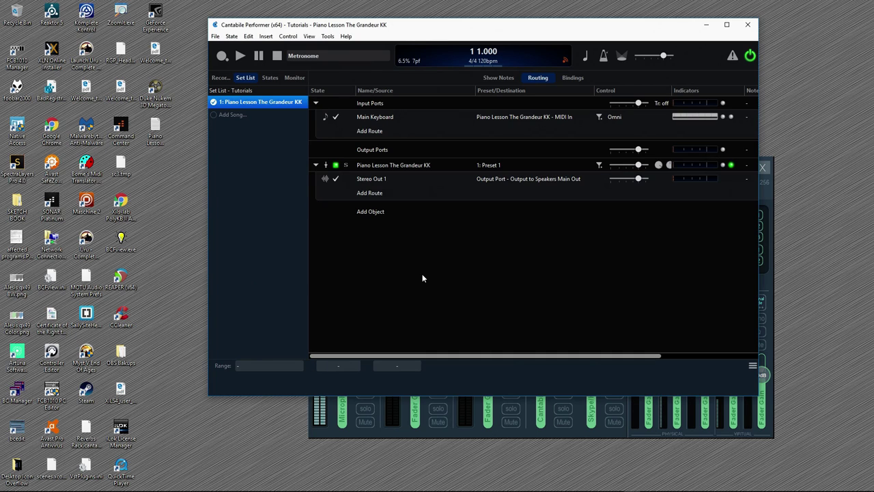
click(395, 433)
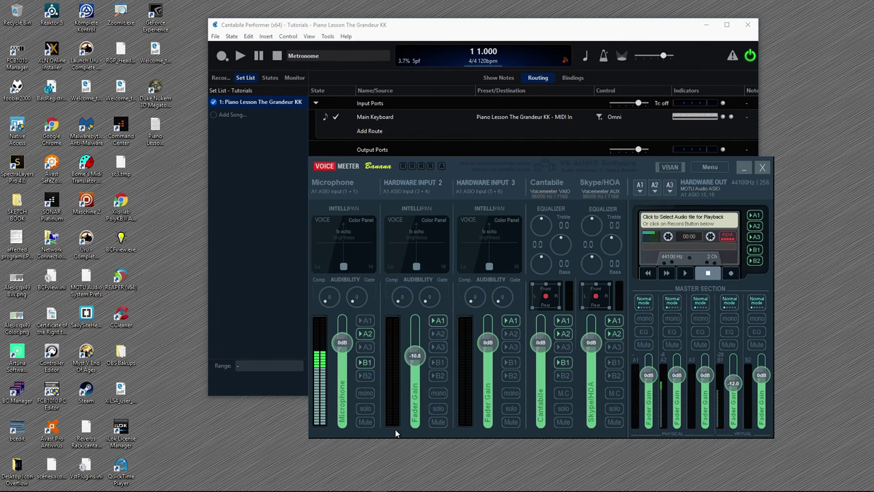